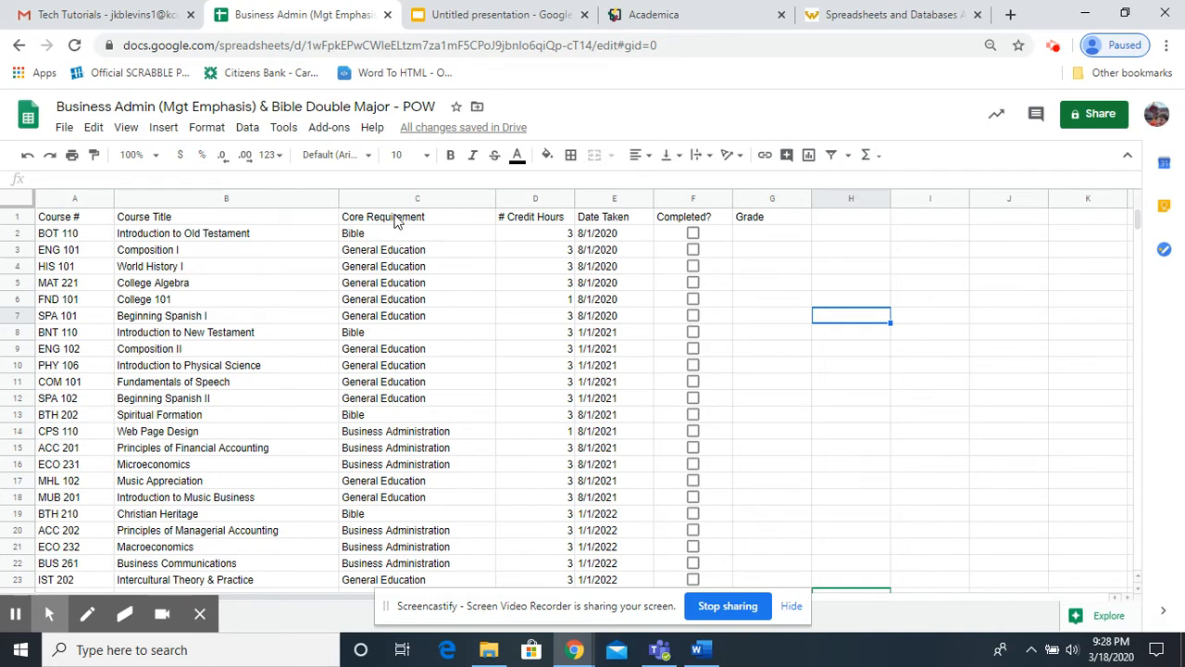
Sort the whole sheet A to Z by the Core Requirement column.
{"action": "left_click", "coordinate": [440, 202]}
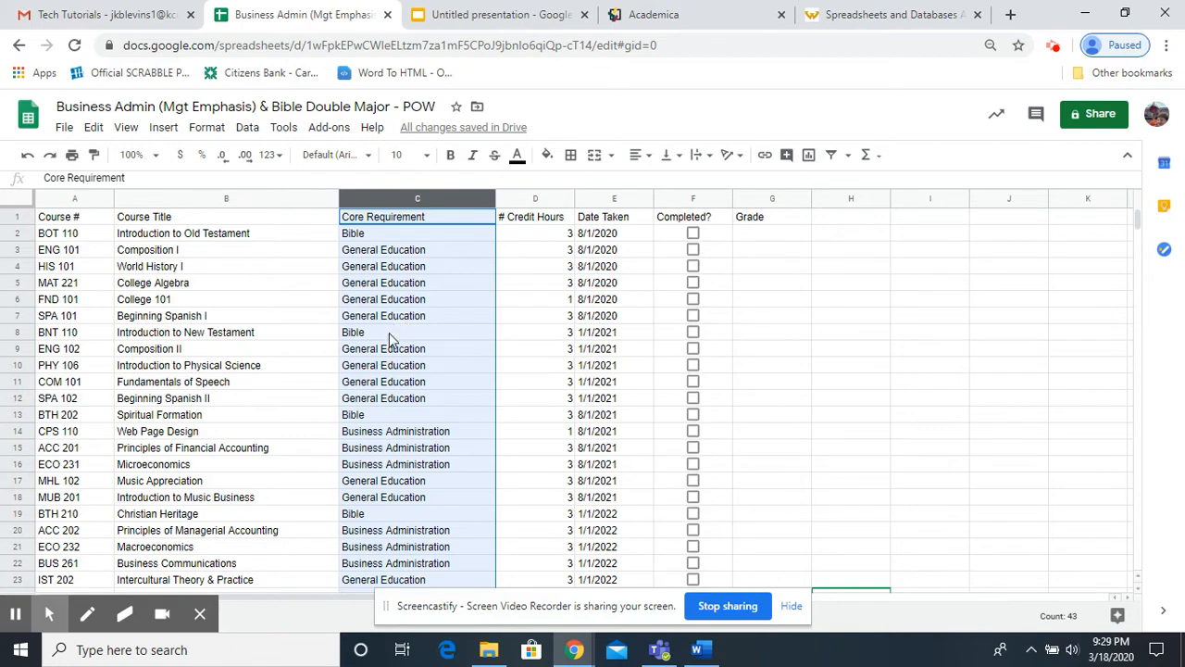
{"action": "scroll", "coordinate": [394, 398], "scroll_direction": "down", "scroll_amount": 1}
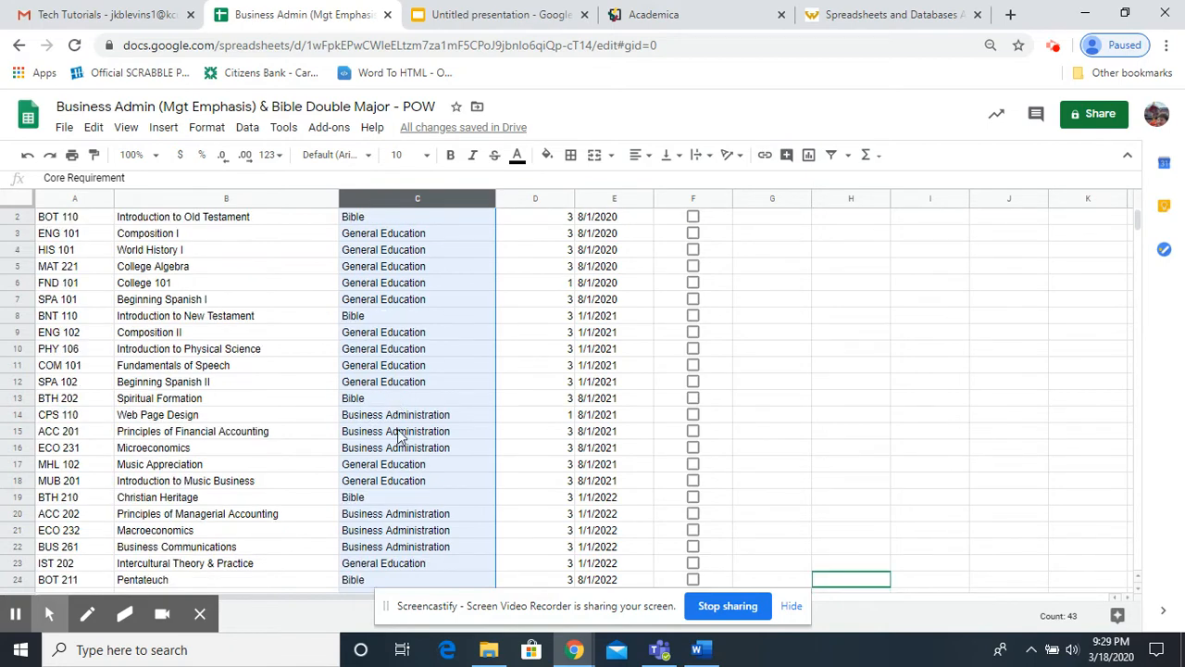
{"action": "scroll", "coordinate": [398, 416], "scroll_direction": "down", "scroll_amount": 2}
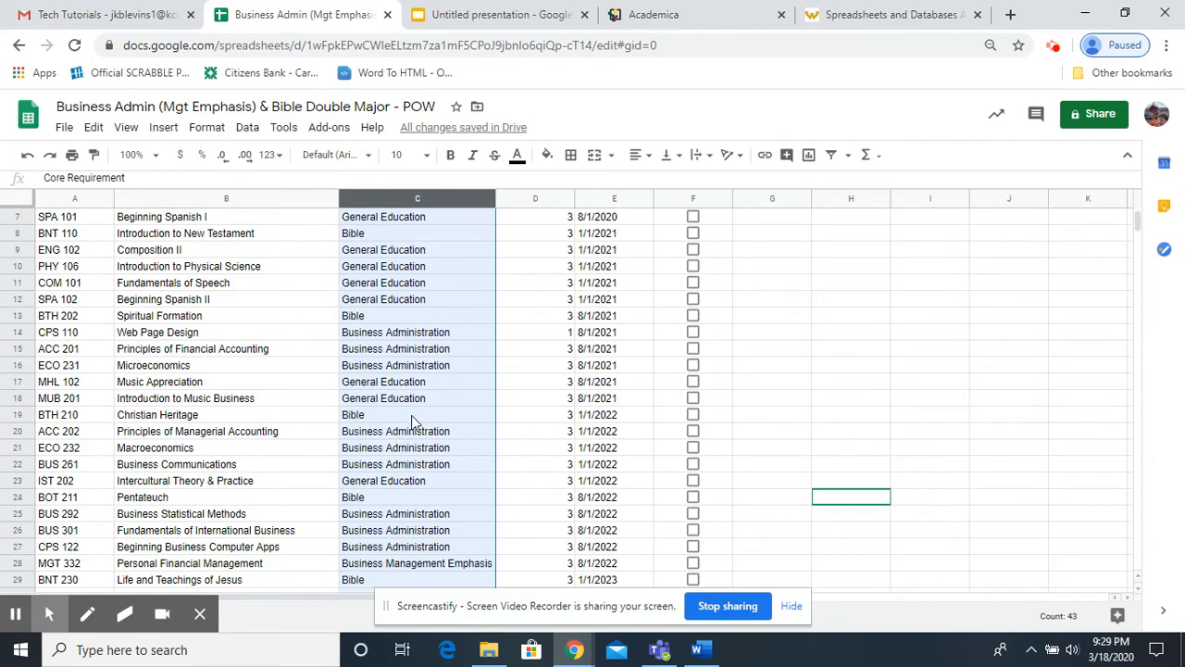
{"action": "scroll", "coordinate": [411, 421], "scroll_direction": "down", "scroll_amount": 3}
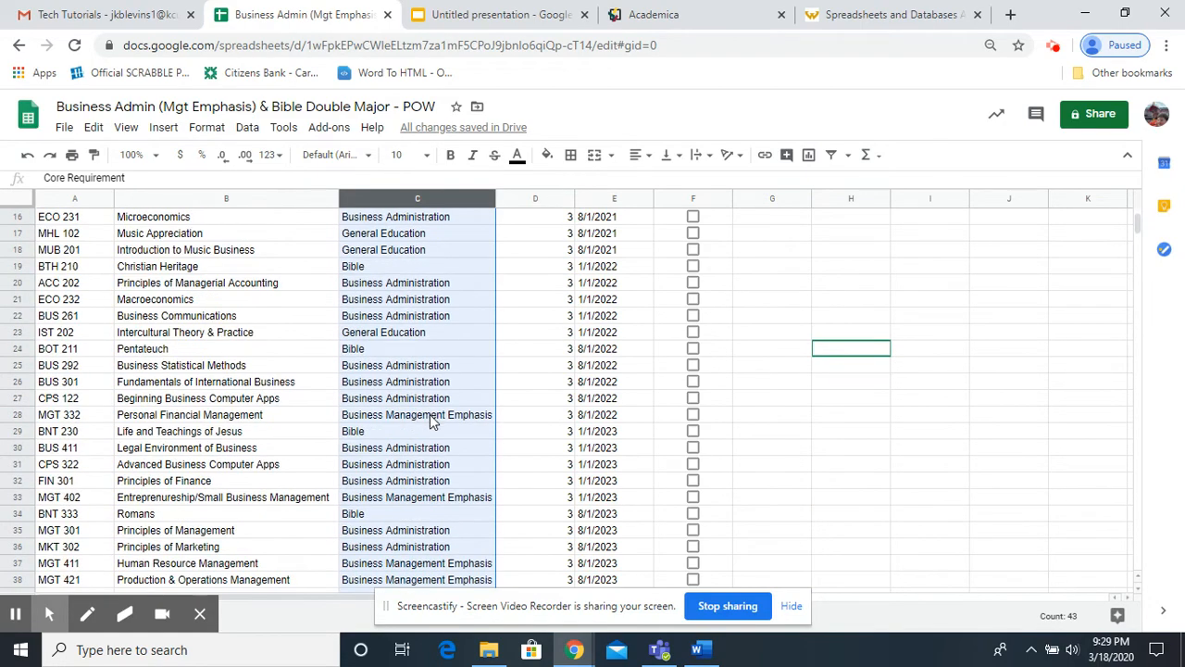
{"action": "scroll", "coordinate": [430, 421], "scroll_direction": "up", "scroll_amount": 5}
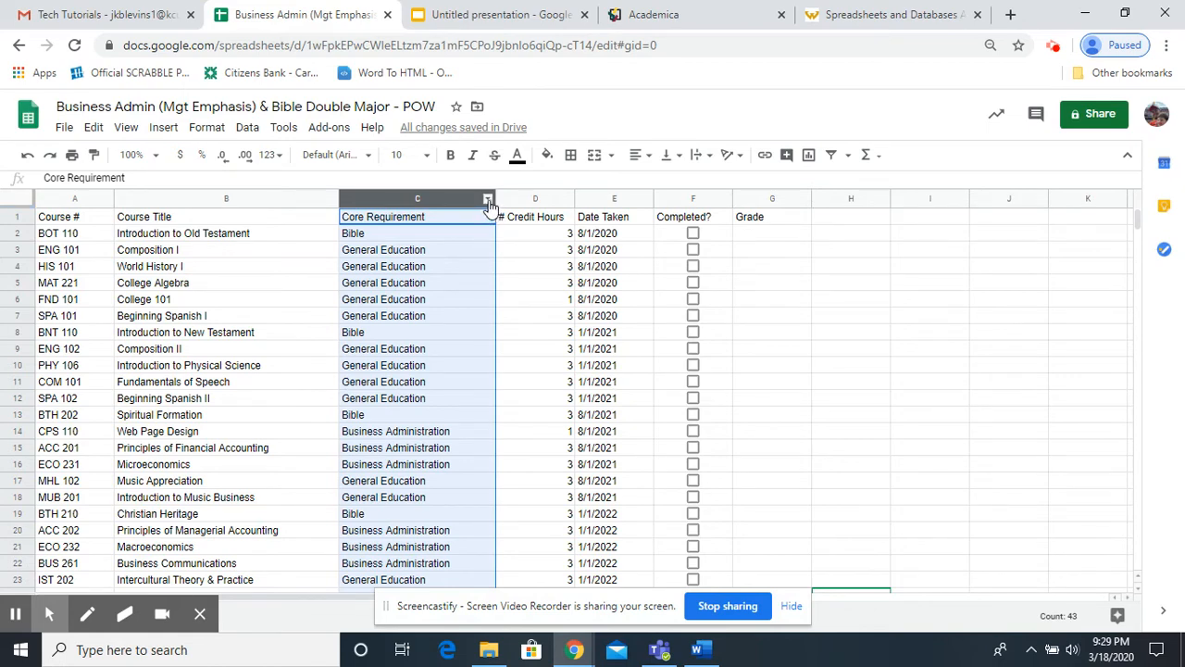
{"action": "left_click", "coordinate": [488, 200]}
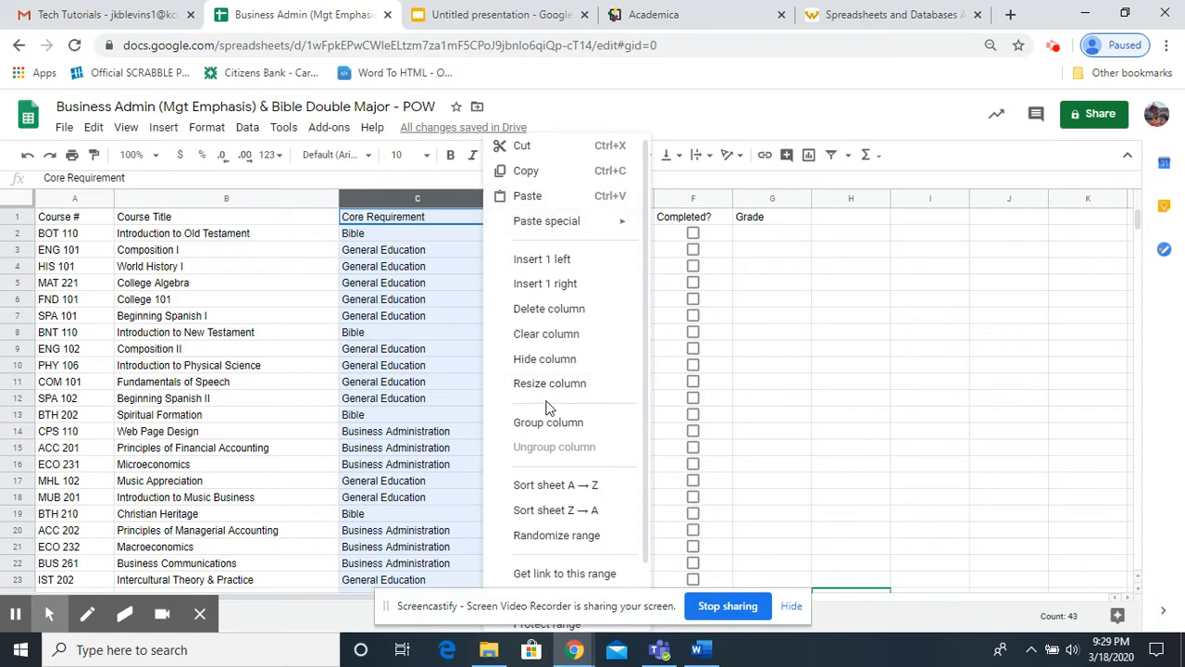
{"action": "left_click", "coordinate": [552, 492]}
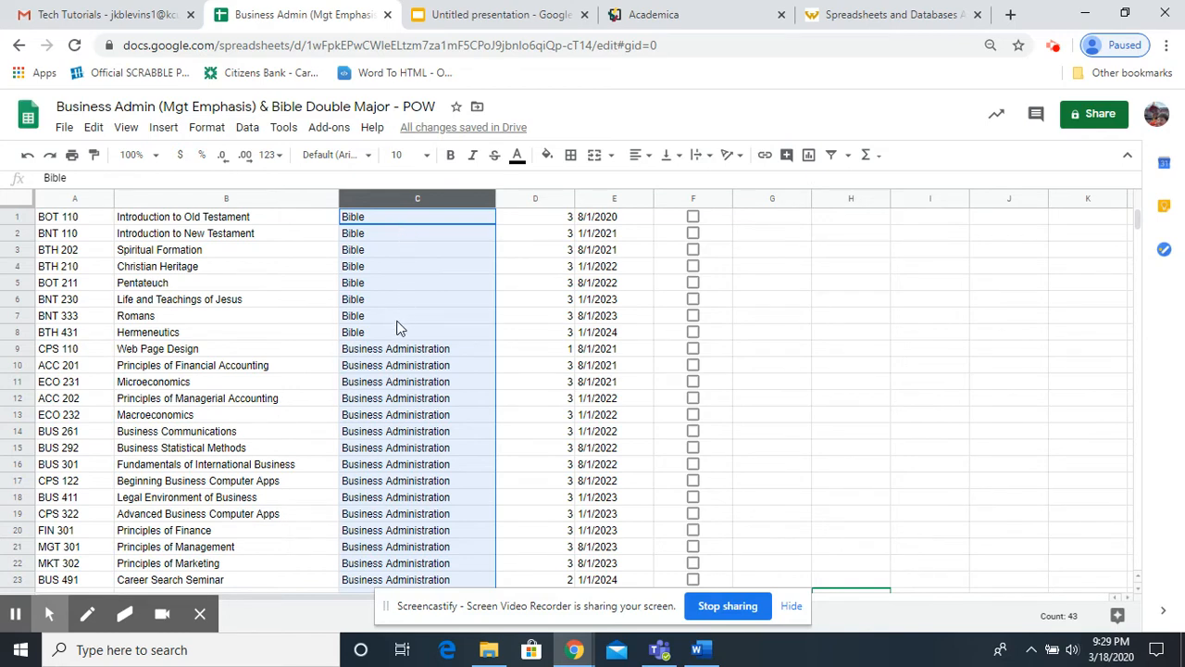
Examine how the sorted courses are grouped by core requirement throughout the sheet.
{"action": "scroll", "coordinate": [442, 400], "scroll_direction": "down", "scroll_amount": 5}
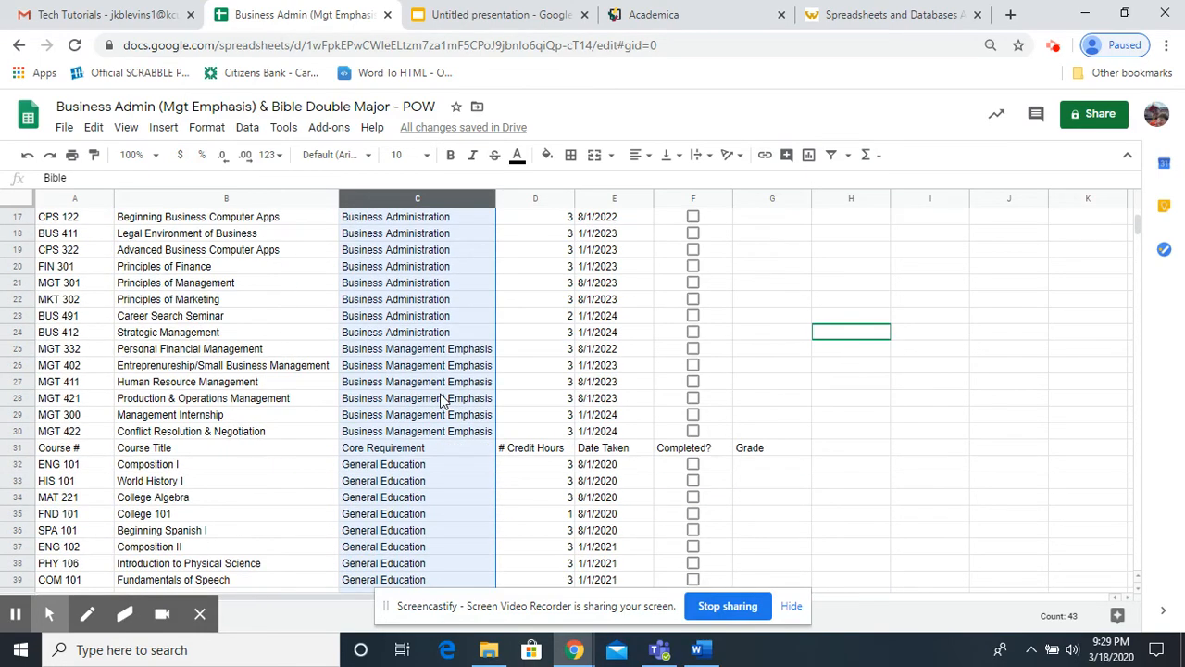
{"action": "scroll", "coordinate": [442, 400], "scroll_direction": "down", "scroll_amount": 4}
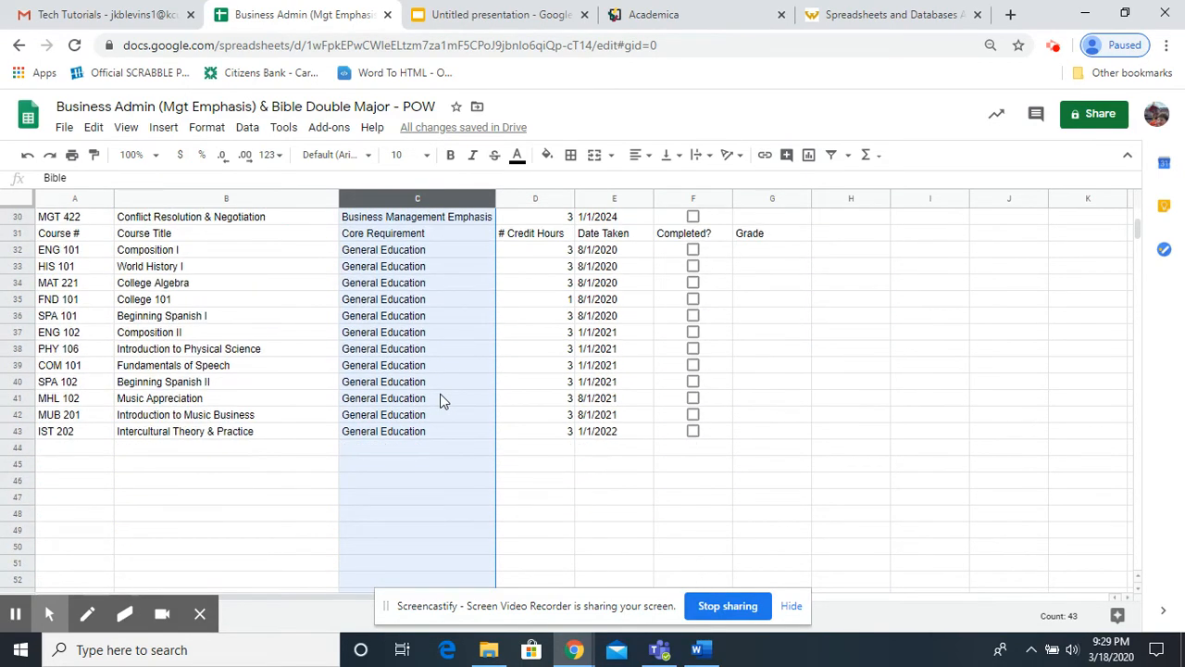
{"action": "scroll", "coordinate": [441, 400], "scroll_direction": "up", "scroll_amount": 10}
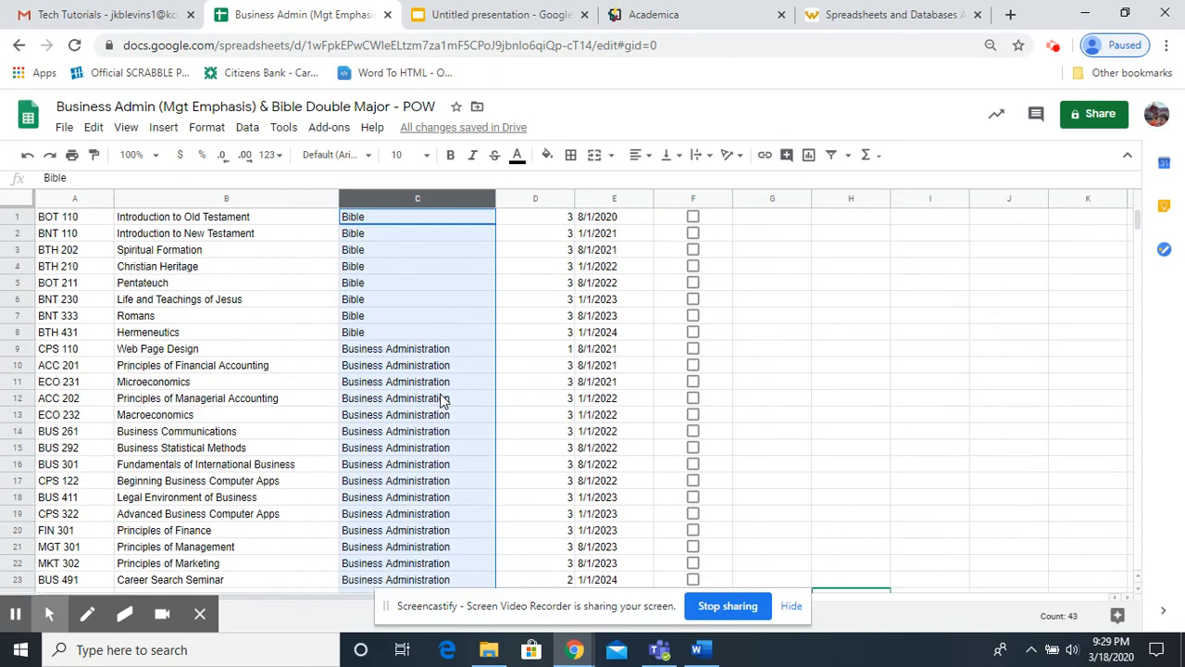
{"action": "scroll", "coordinate": [442, 400], "scroll_direction": "down", "scroll_amount": 3}
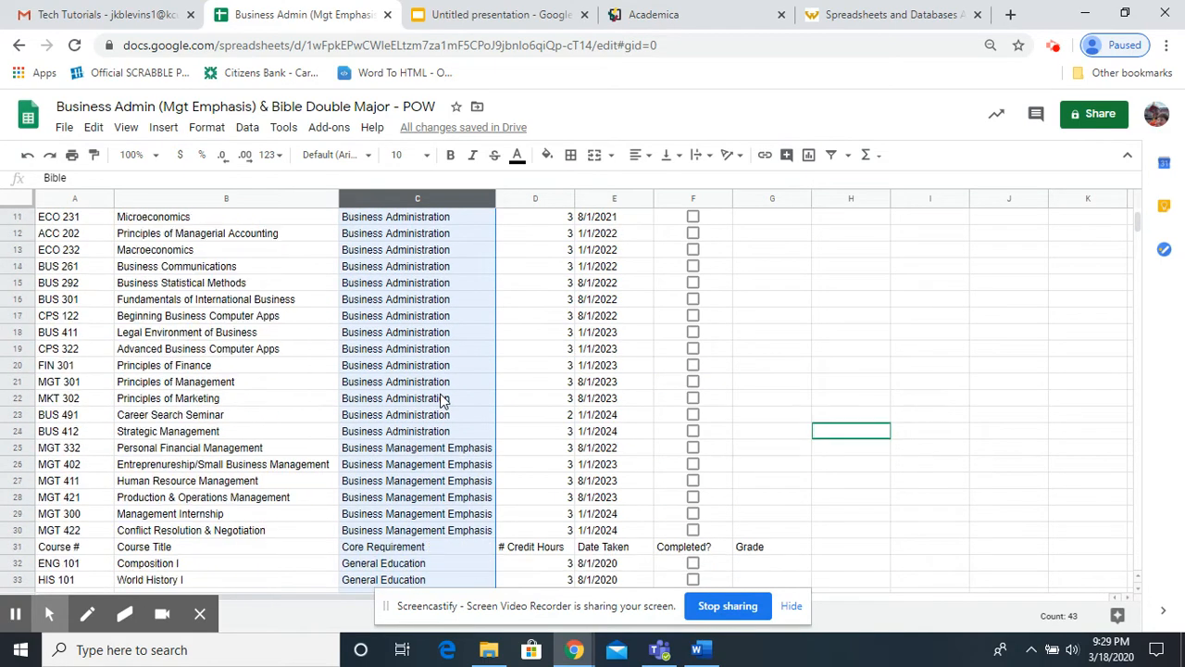
{"action": "scroll", "coordinate": [441, 400], "scroll_direction": "down", "scroll_amount": 3}
{"action": "scroll", "coordinate": [441, 400], "scroll_direction": "down", "scroll_amount": 1}
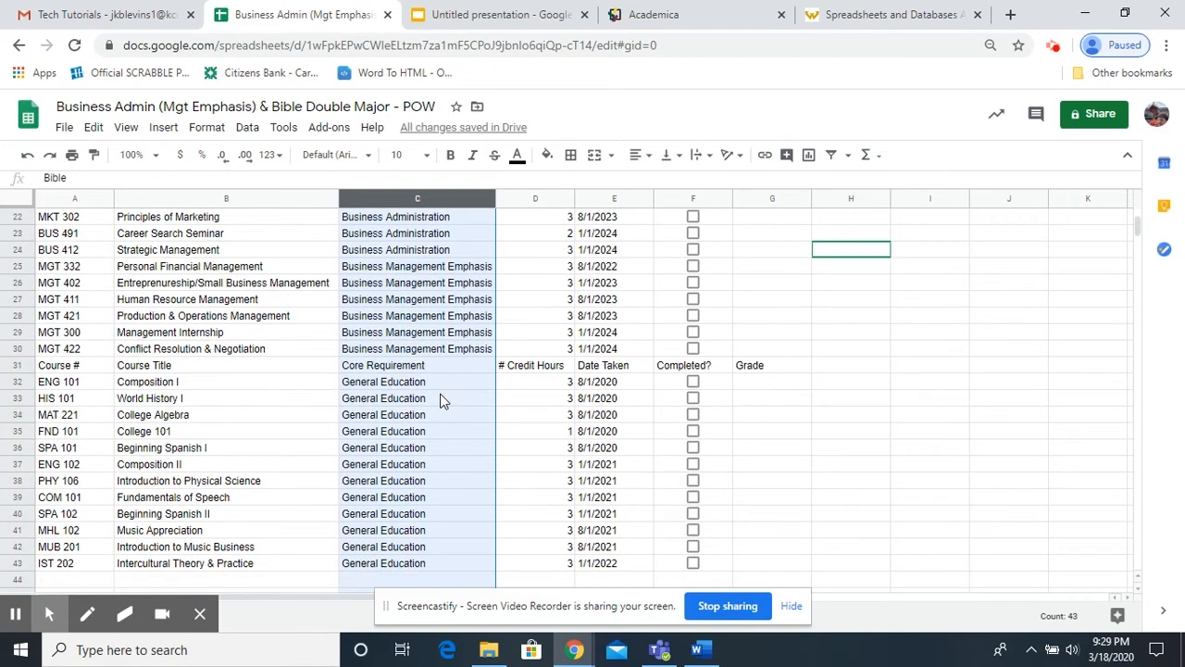
{"action": "scroll", "coordinate": [442, 400], "scroll_direction": "up", "scroll_amount": 1}
{"action": "scroll", "coordinate": [442, 400], "scroll_direction": "up", "scroll_amount": 5}
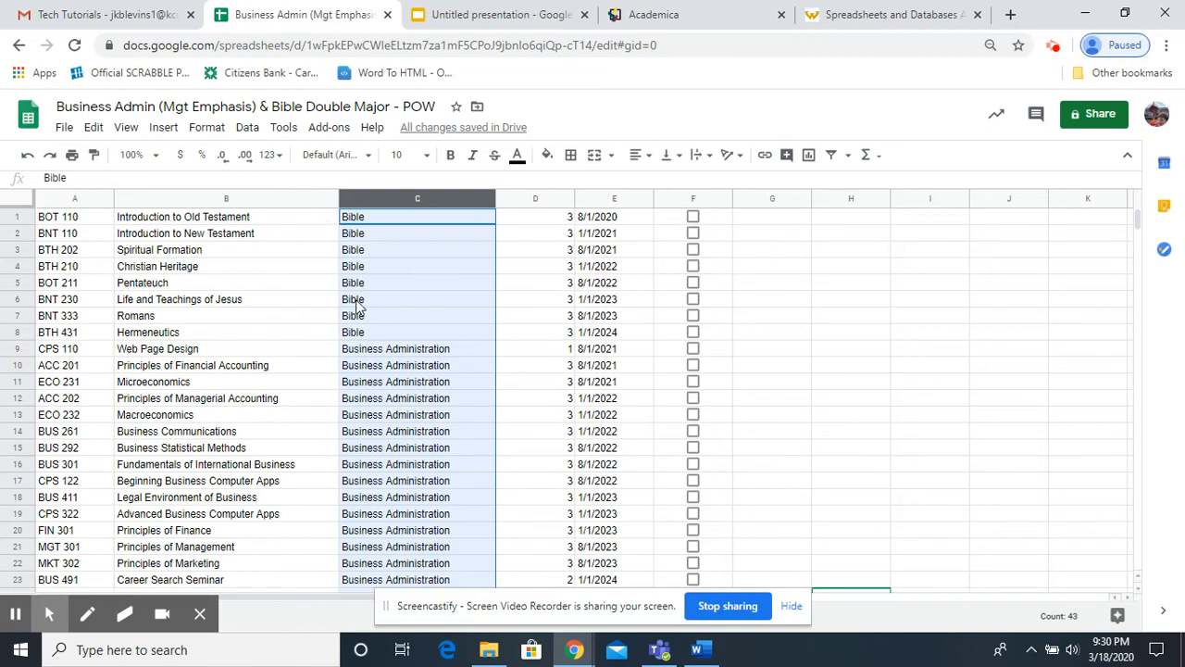
Locate the header row within the sorted list, select it, and check its position relative to the courses.
{"action": "scroll", "coordinate": [359, 306], "scroll_direction": "down", "scroll_amount": 1}
{"action": "scroll", "coordinate": [358, 305], "scroll_direction": "down", "scroll_amount": 5}
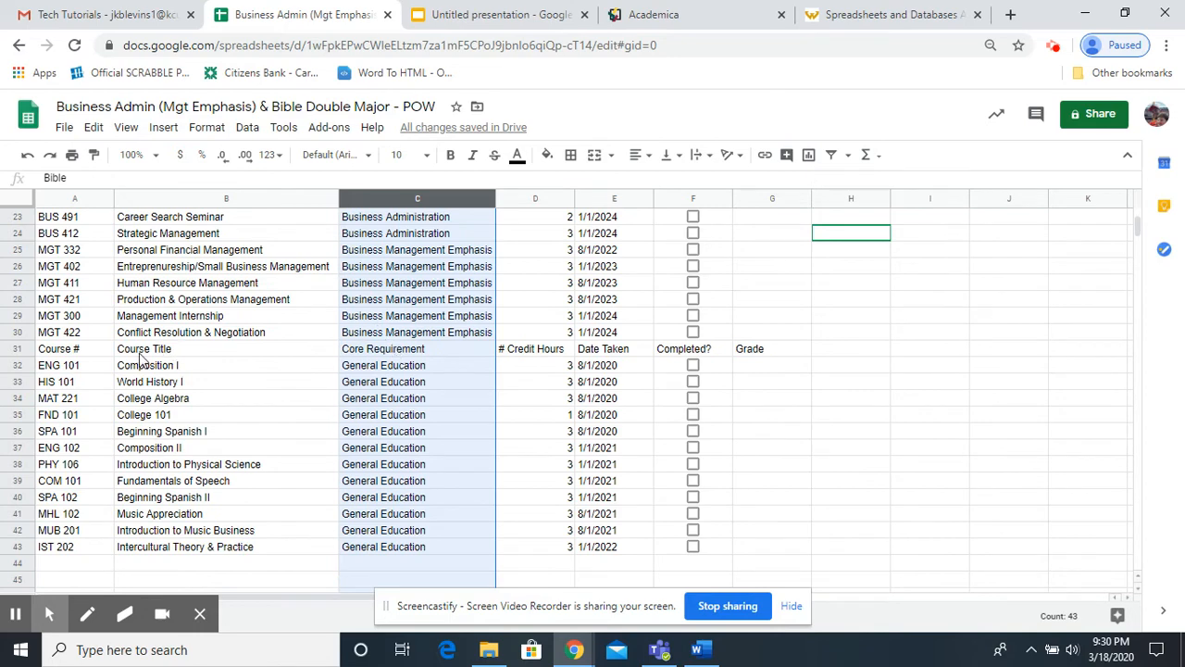
{"action": "left_click", "coordinate": [18, 349]}
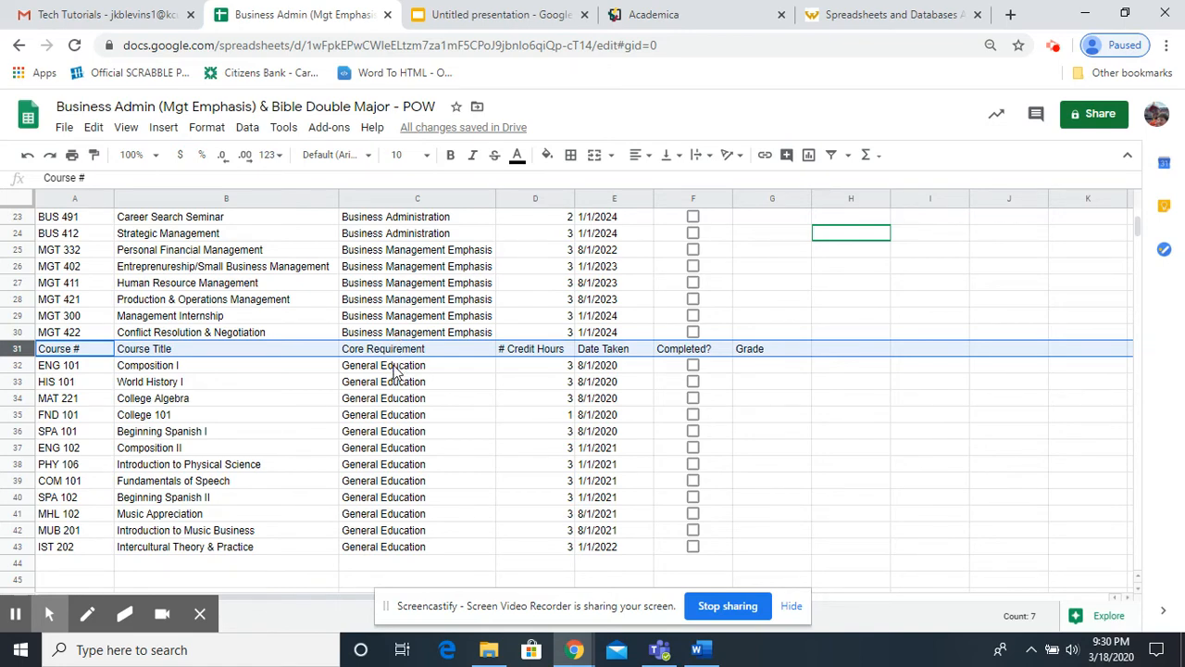
{"action": "scroll", "coordinate": [396, 370], "scroll_direction": "up", "scroll_amount": 5}
{"action": "scroll", "coordinate": [396, 370], "scroll_direction": "up", "scroll_amount": 1}
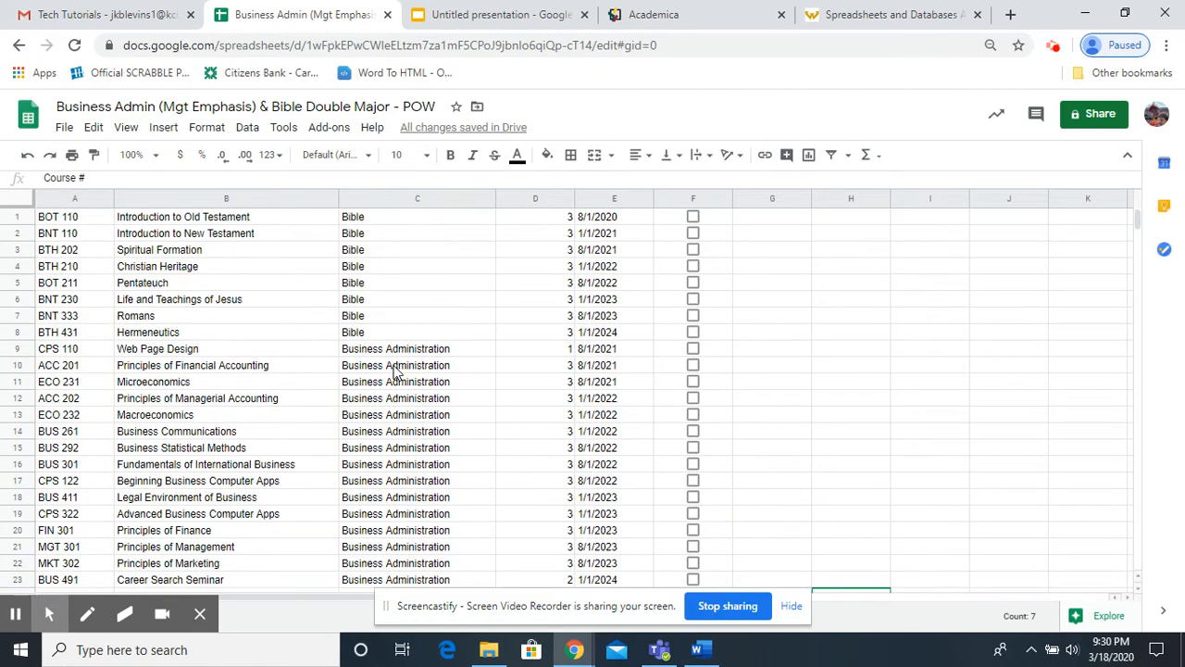
{"action": "scroll", "coordinate": [395, 370], "scroll_direction": "down", "scroll_amount": 5}
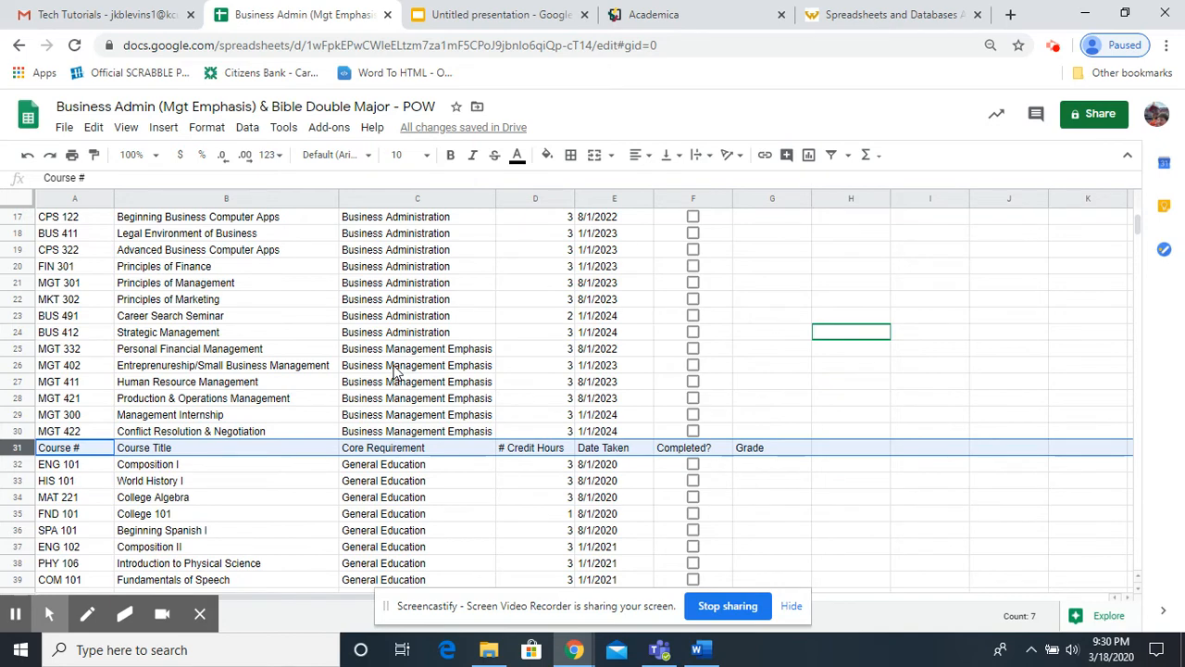
{"action": "scroll", "coordinate": [397, 370], "scroll_direction": "up", "scroll_amount": 1}
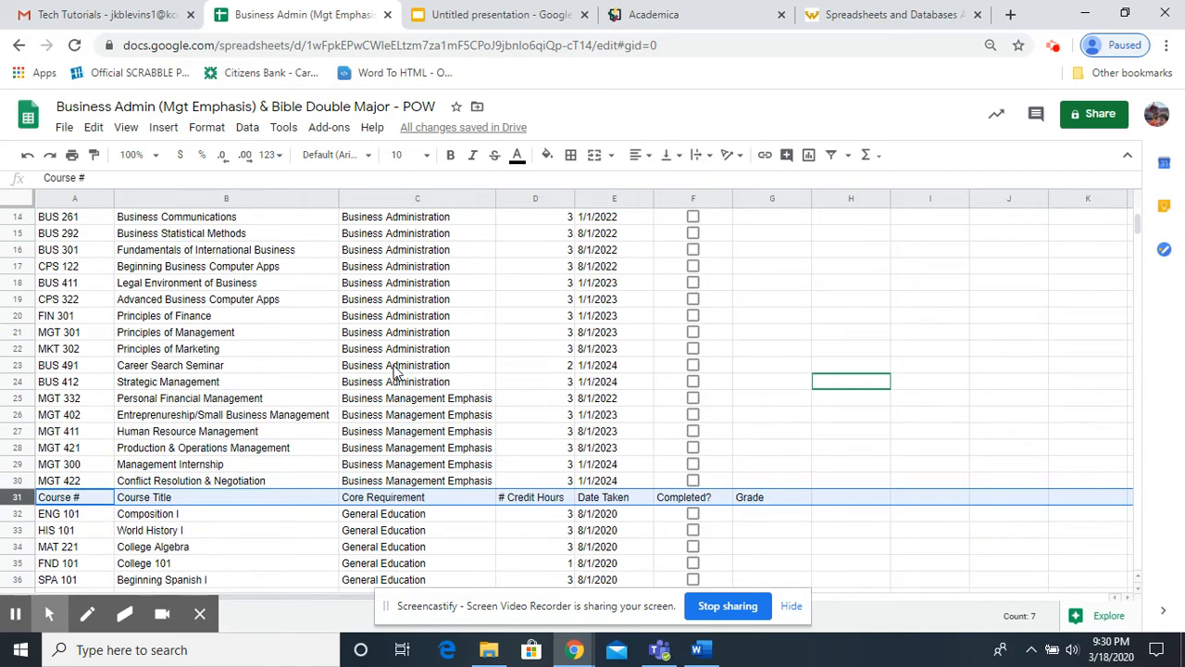
{"action": "scroll", "coordinate": [396, 370], "scroll_direction": "up", "scroll_amount": 4}
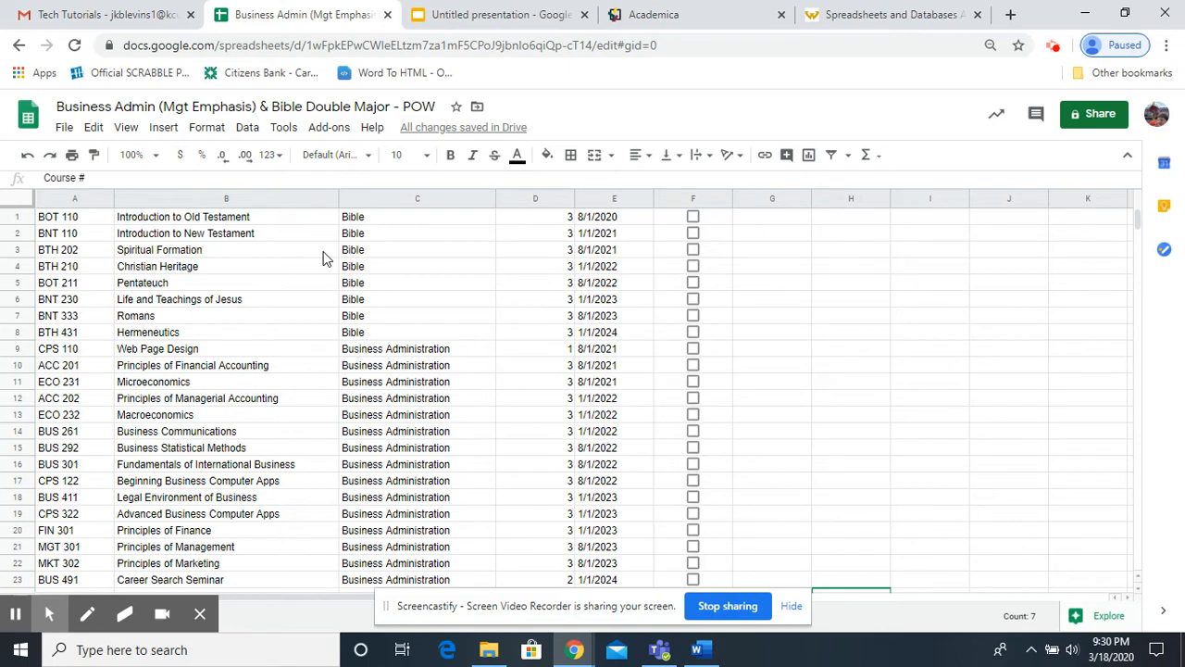
Undo the sort by Core Requirement.
{"action": "left_click", "coordinate": [93, 128]}
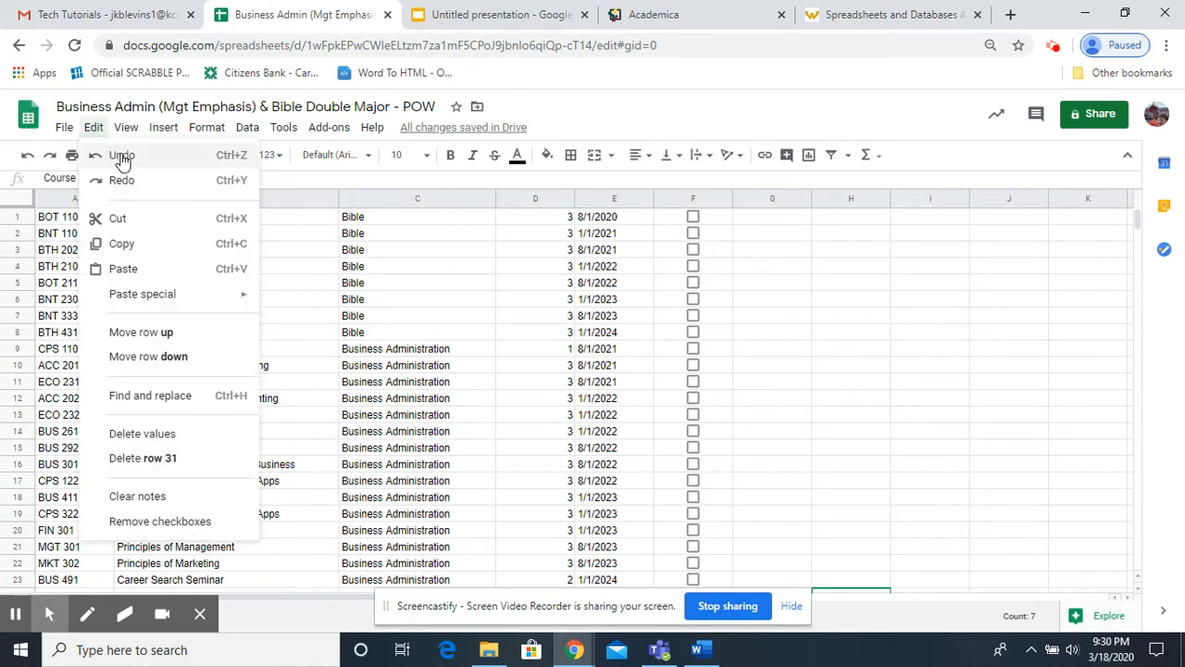
{"action": "left_click", "coordinate": [121, 157]}
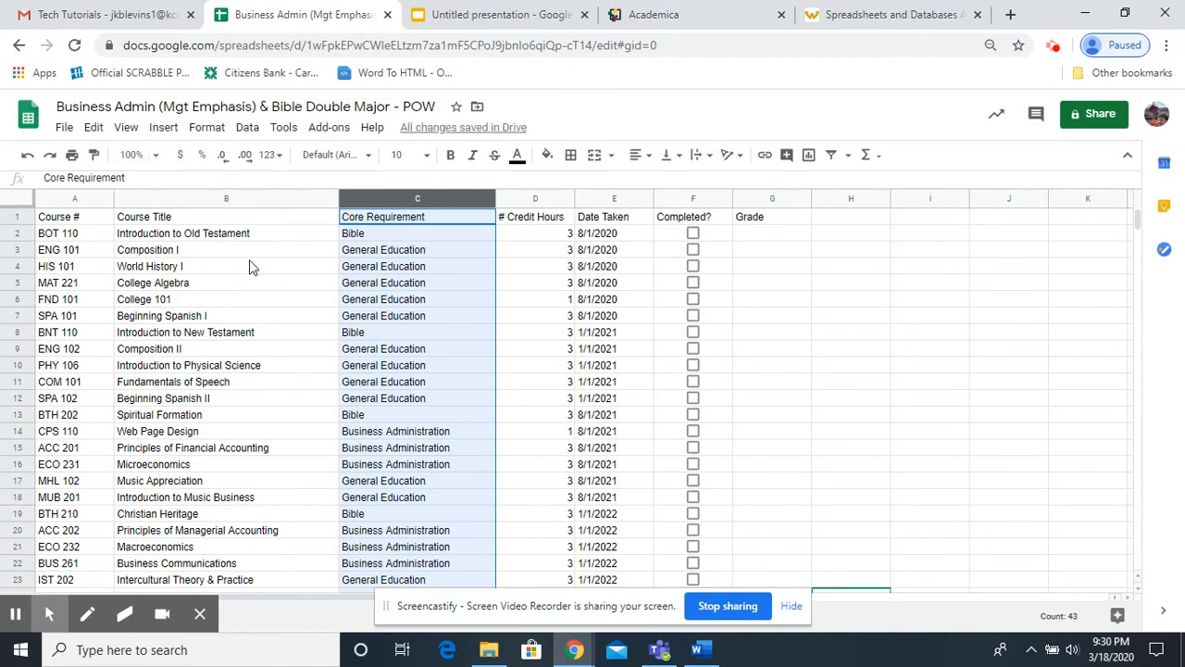
Freeze the first row containing the column headers, then deselect it.
{"action": "left_click", "coordinate": [14, 216]}
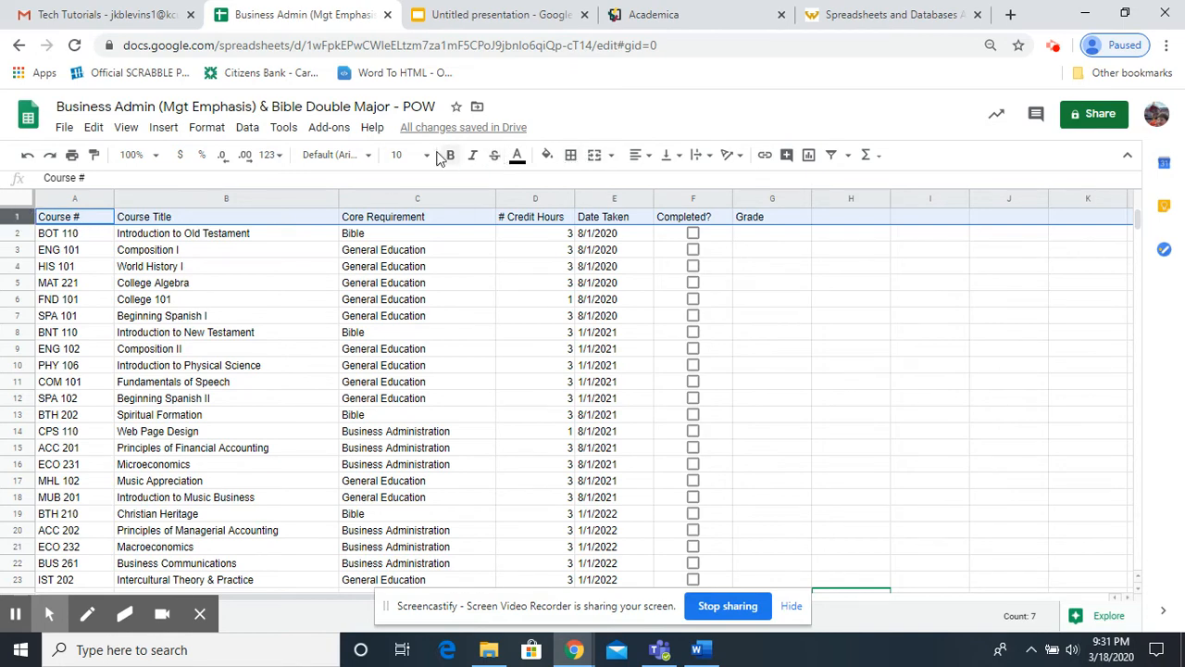
{"action": "left_click", "coordinate": [127, 132]}
{"action": "mouse_move", "coordinate": [155, 161]}
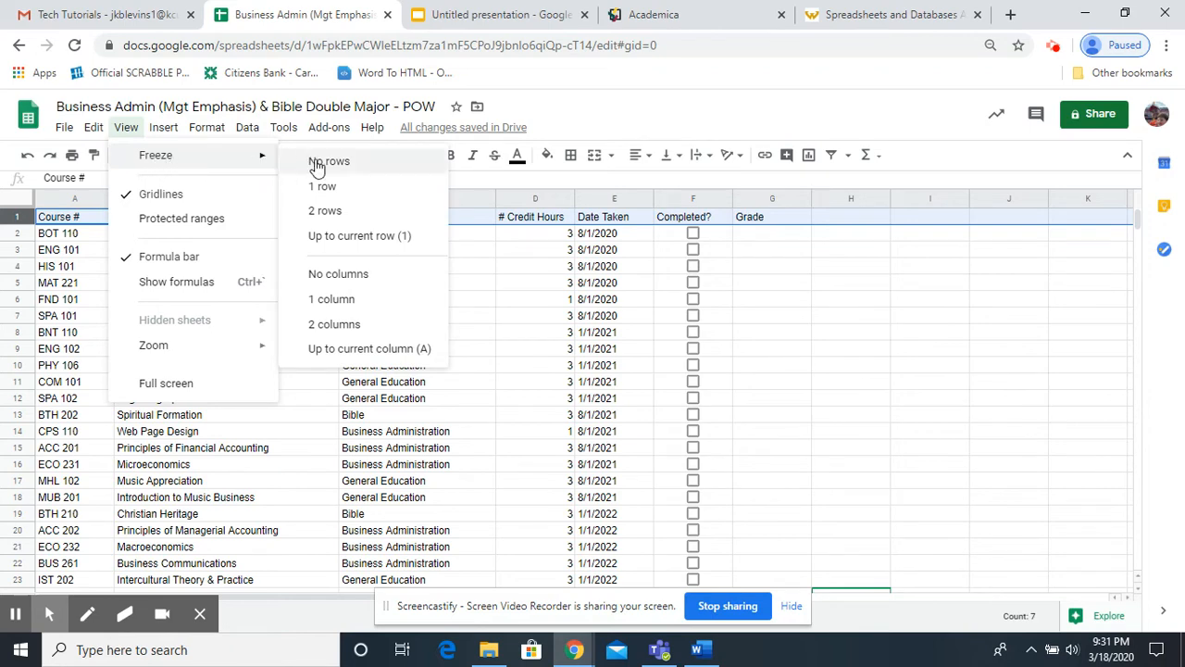
{"action": "left_click", "coordinate": [329, 187]}
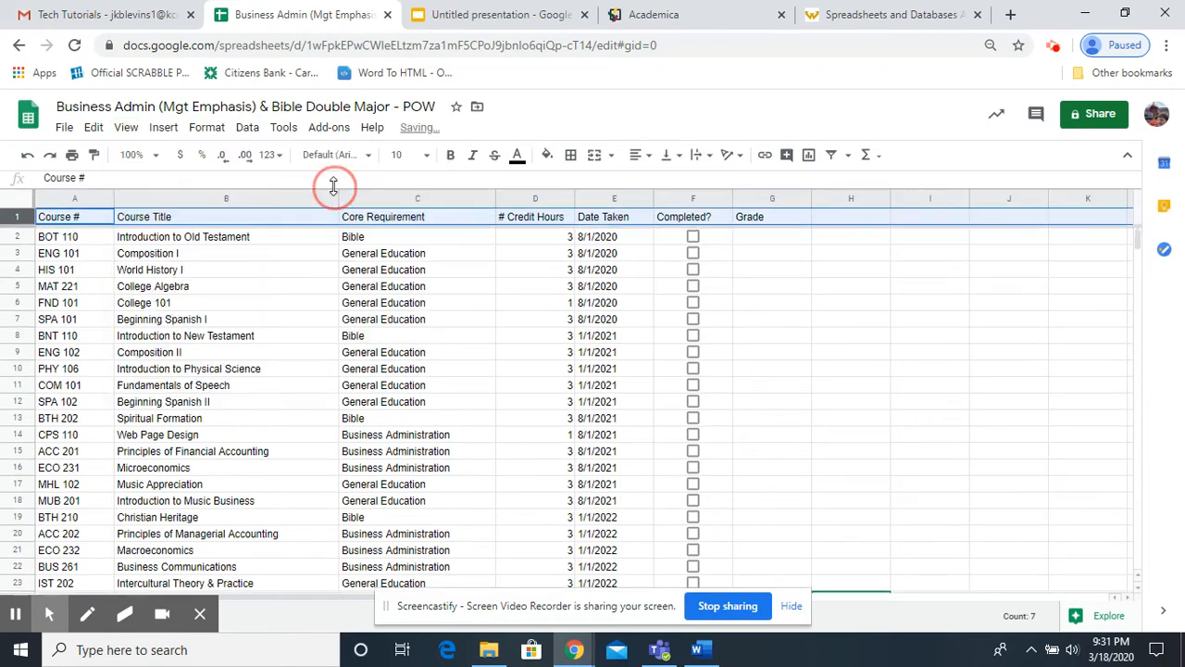
{"action": "left_click", "coordinate": [836, 320]}
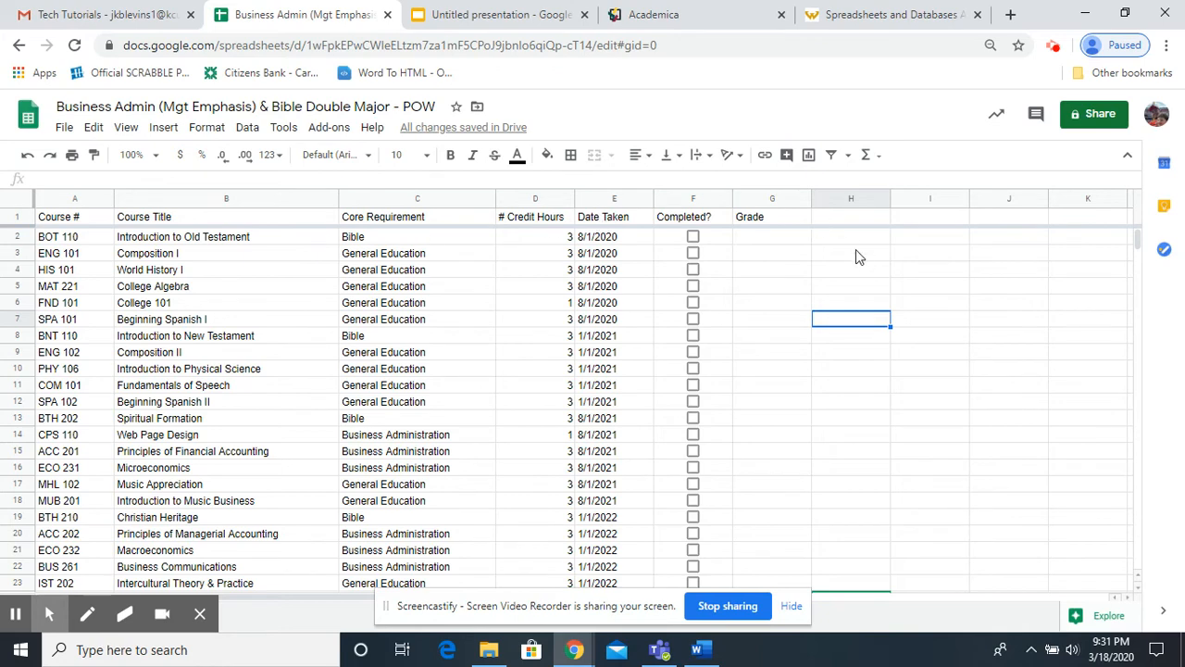
Sort the sheet A to Z by the Core Requirement column with the header row frozen.
{"action": "left_click", "coordinate": [440, 205]}
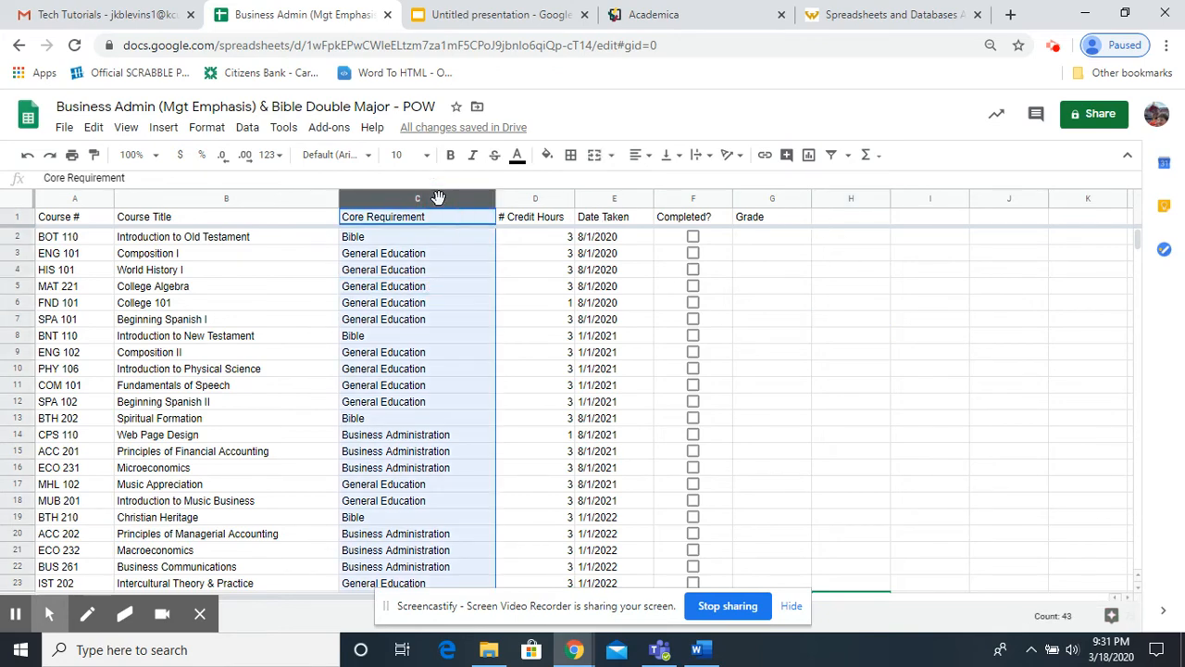
{"action": "left_click", "coordinate": [492, 203]}
{"action": "left_click", "coordinate": [487, 201]}
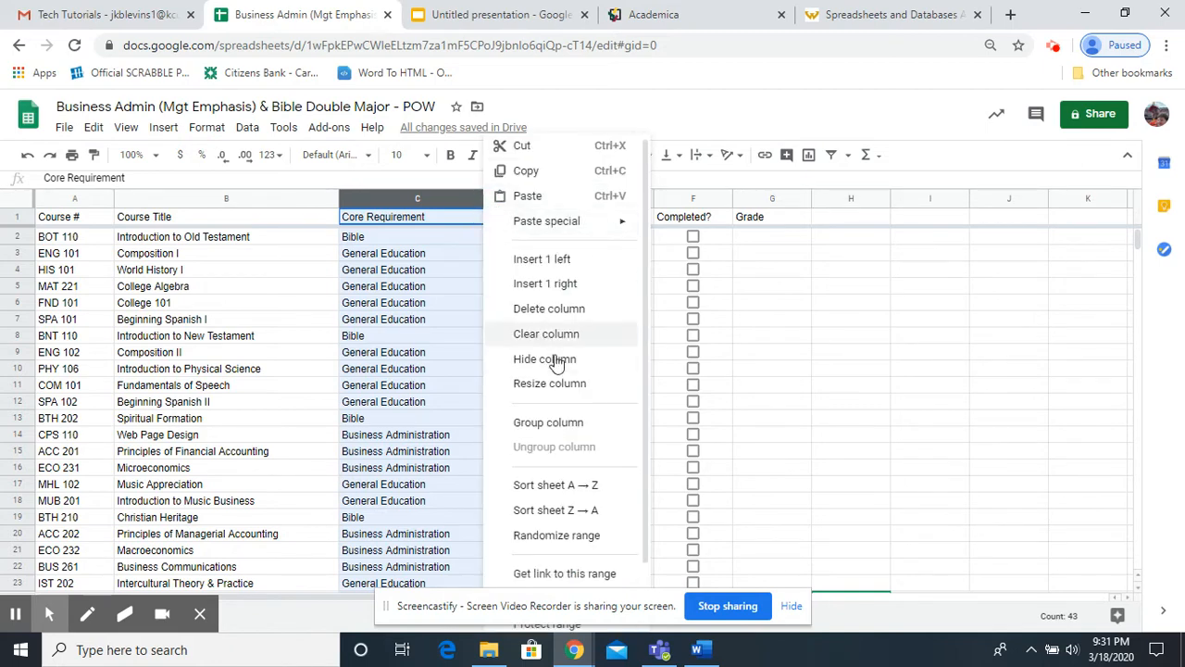
{"action": "left_click", "coordinate": [553, 491]}
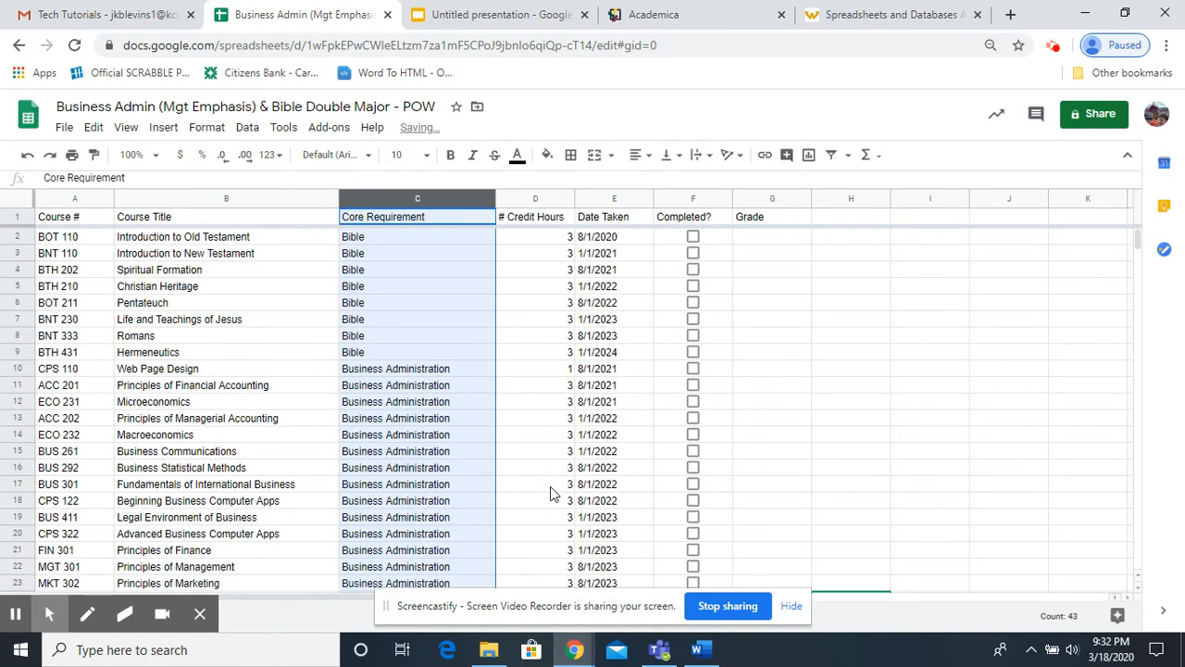
Check the grouping of the courses by core requirement and the frozen header row throughout the sorted sheet.
{"action": "scroll", "coordinate": [454, 398], "scroll_direction": "down", "scroll_amount": 2}
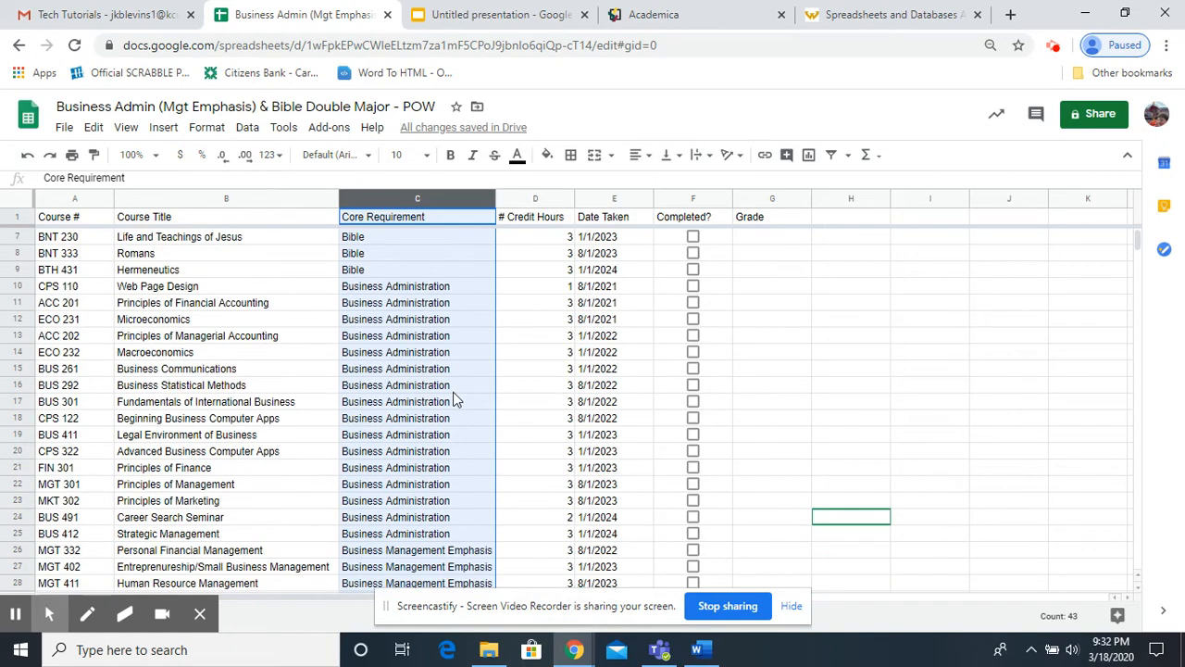
{"action": "scroll", "coordinate": [454, 398], "scroll_direction": "up", "scroll_amount": 2}
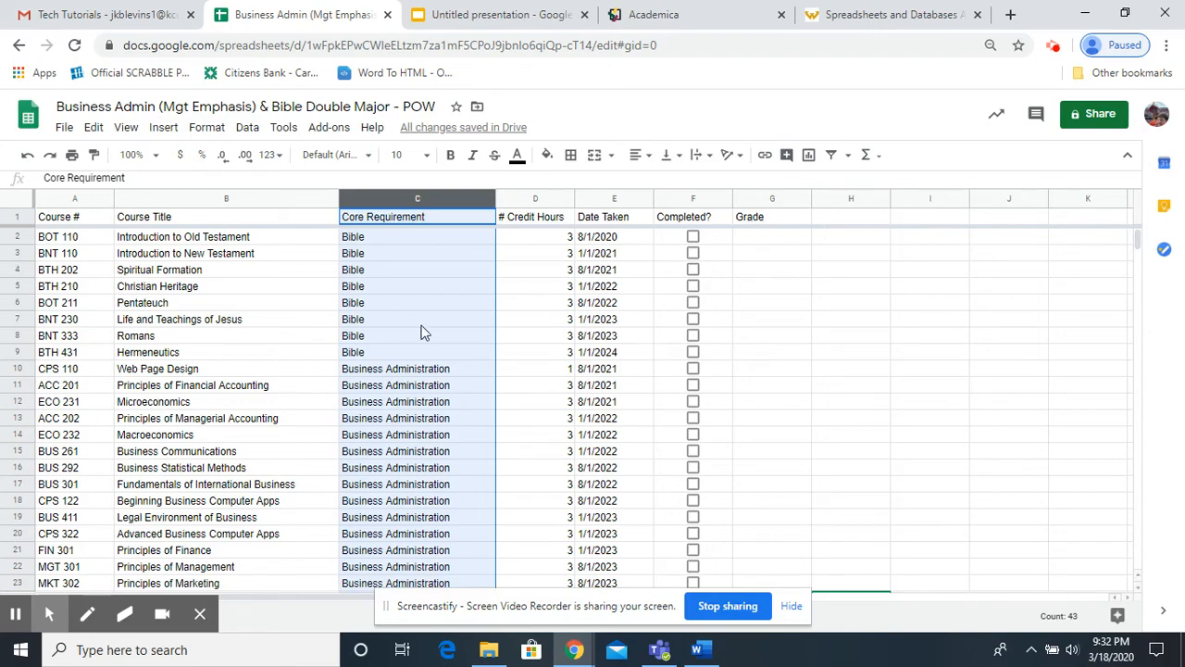
{"action": "scroll", "coordinate": [418, 297], "scroll_direction": "down", "scroll_amount": 5}
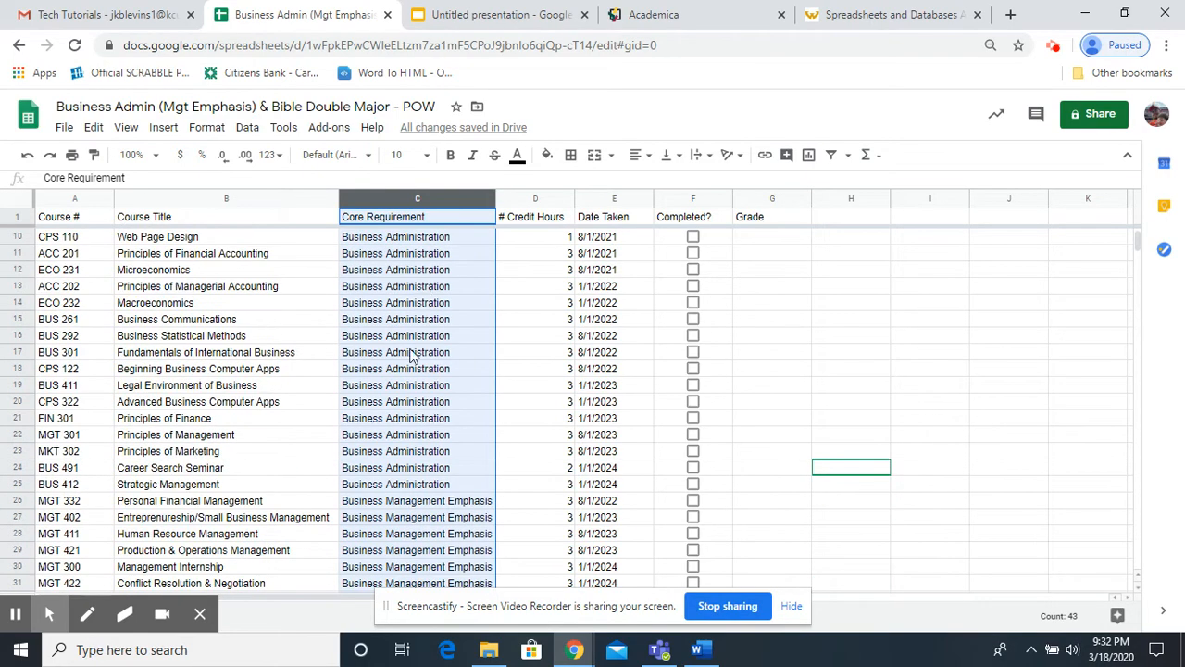
{"action": "scroll", "coordinate": [414, 356], "scroll_direction": "down", "scroll_amount": 4}
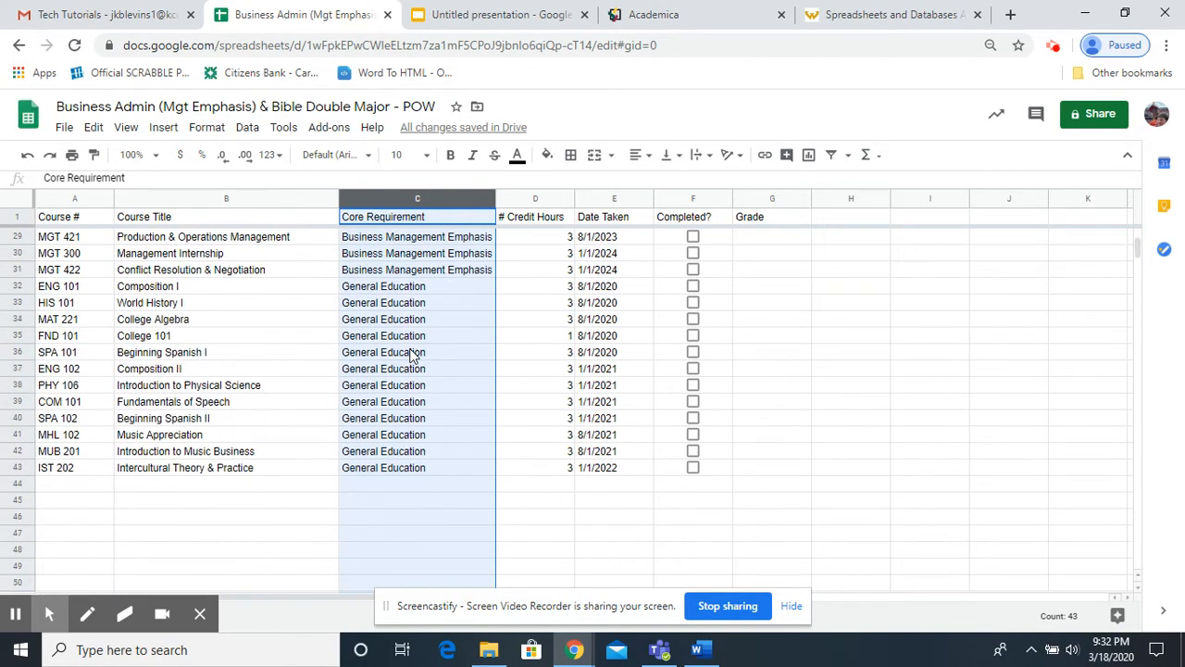
{"action": "scroll", "coordinate": [414, 356], "scroll_direction": "up", "scroll_amount": 2}
{"action": "scroll", "coordinate": [414, 357], "scroll_direction": "up", "scroll_amount": 6}
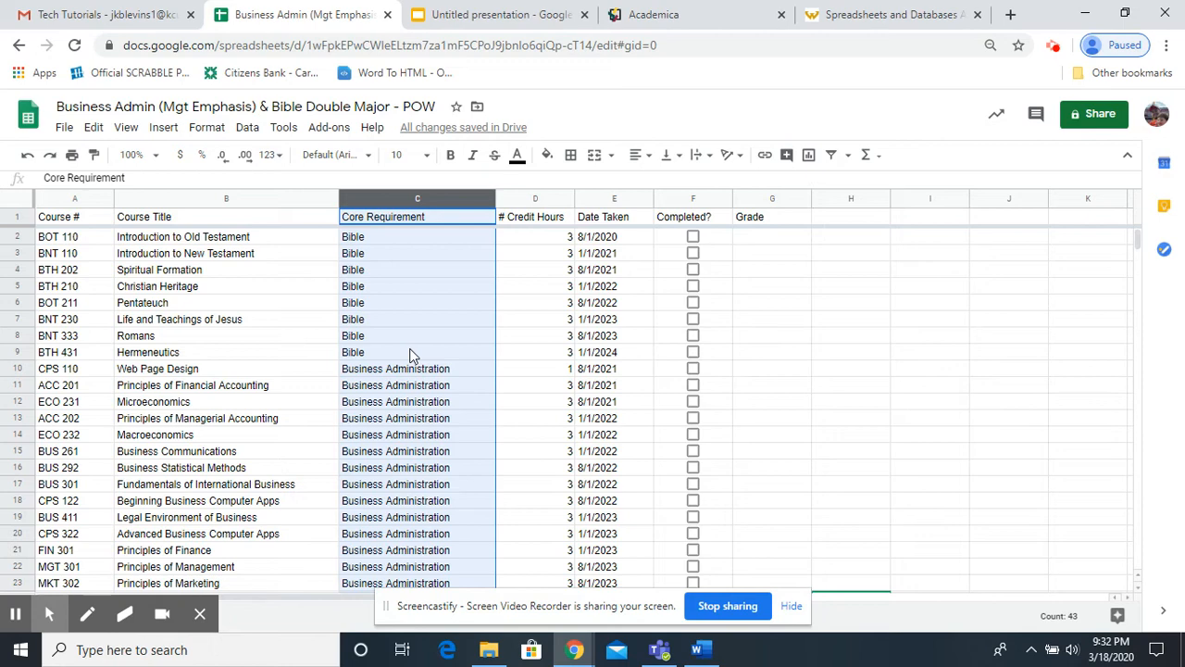
{"action": "scroll", "coordinate": [412, 357], "scroll_direction": "down", "scroll_amount": 1}
{"action": "scroll", "coordinate": [412, 356], "scroll_direction": "up", "scroll_amount": 1}
Sort the sheet A to Z by the Date Taken column.
{"action": "left_click", "coordinate": [623, 199]}
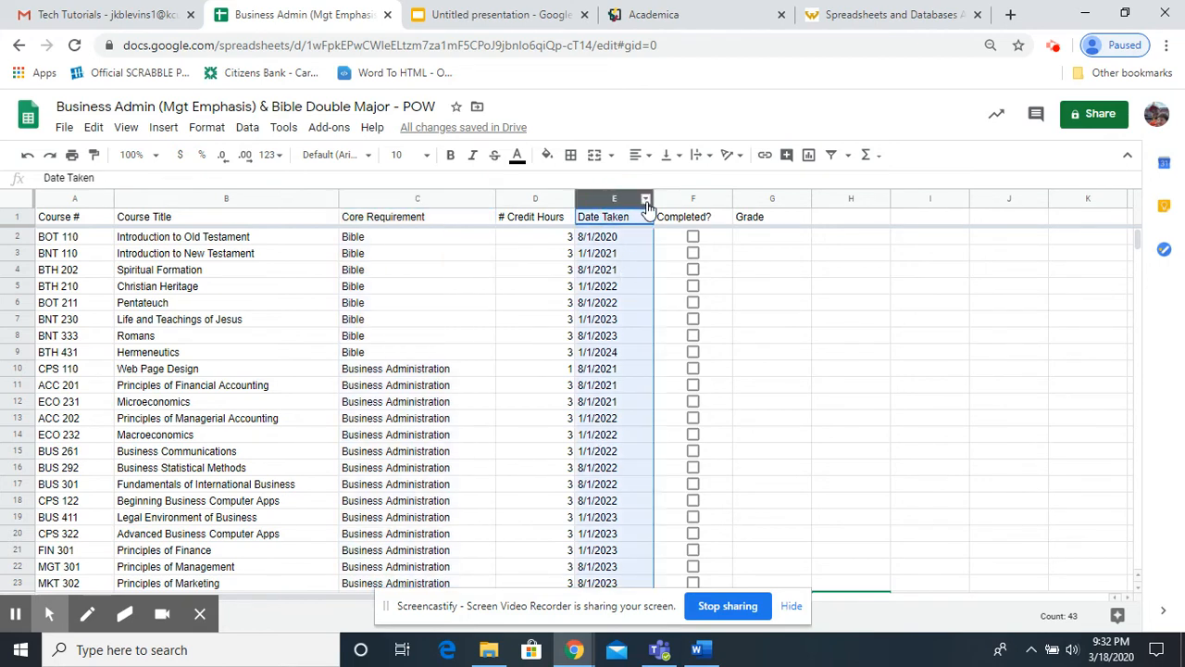
{"action": "left_click", "coordinate": [647, 200]}
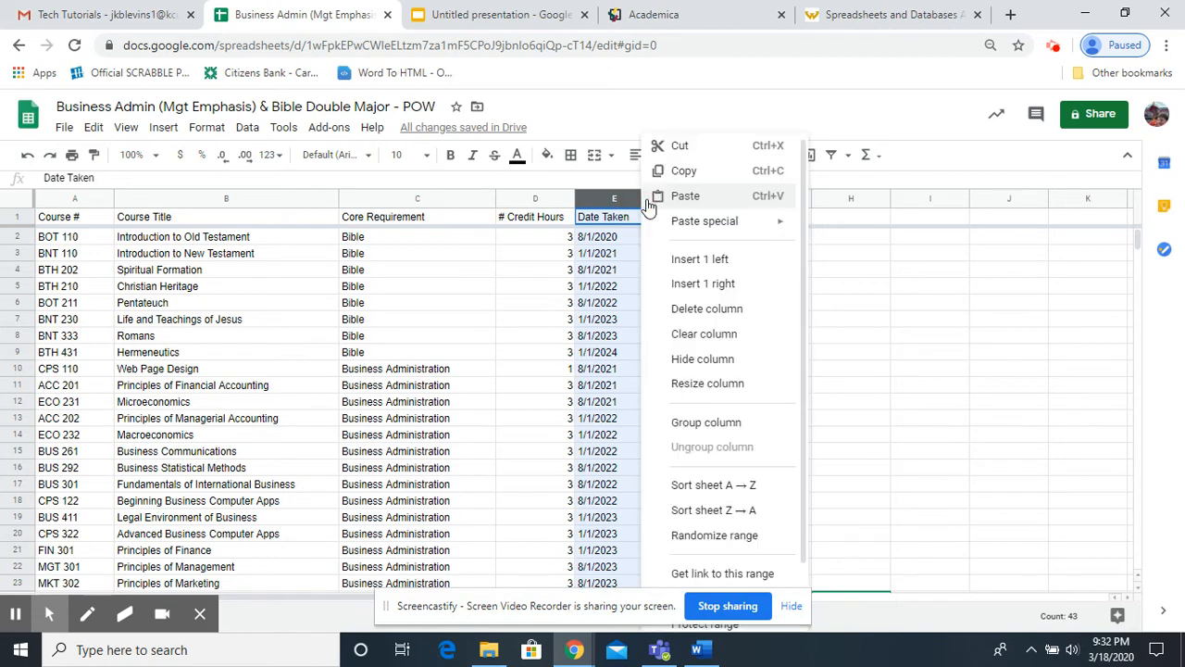
{"action": "left_click", "coordinate": [708, 490]}
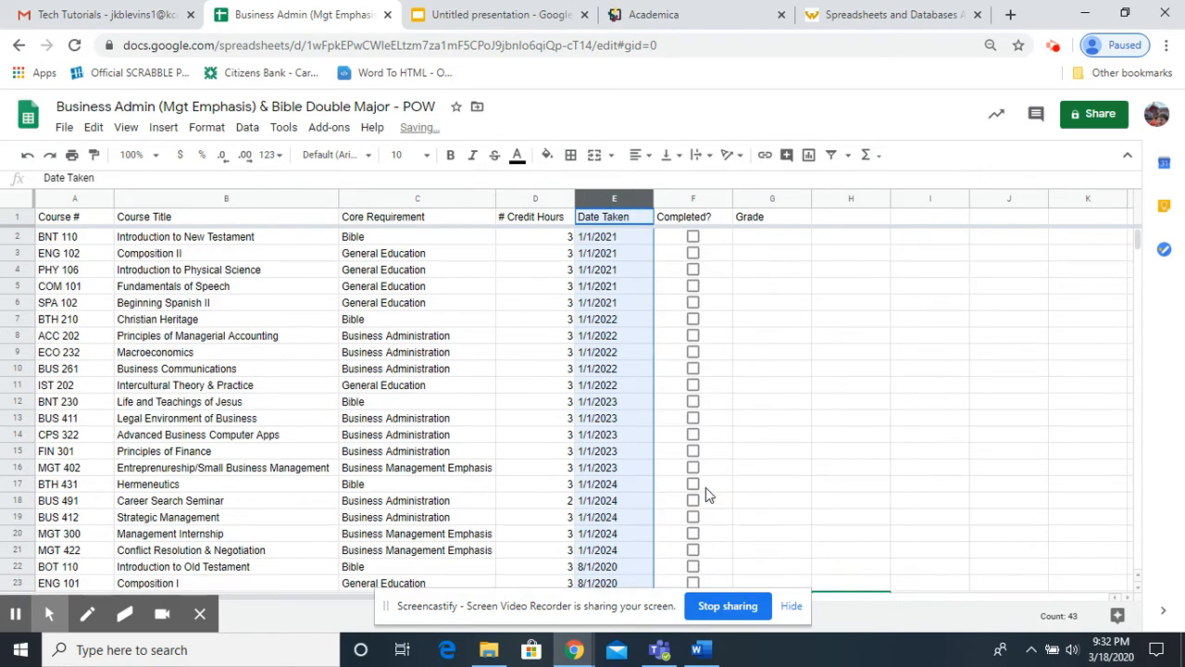
Check the order of the dates down the Date Taken column to the last course.
{"action": "scroll", "coordinate": [609, 422], "scroll_direction": "down", "scroll_amount": 1}
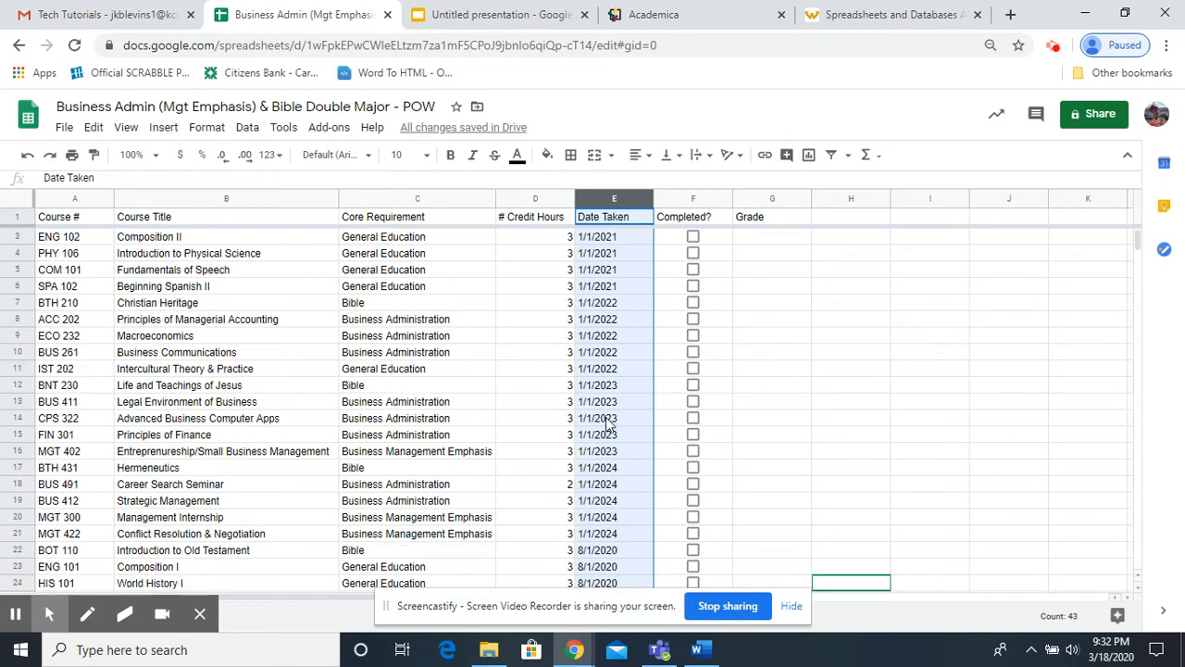
{"action": "scroll", "coordinate": [610, 422], "scroll_direction": "up", "scroll_amount": 1}
{"action": "scroll", "coordinate": [593, 371], "scroll_direction": "down", "scroll_amount": 2}
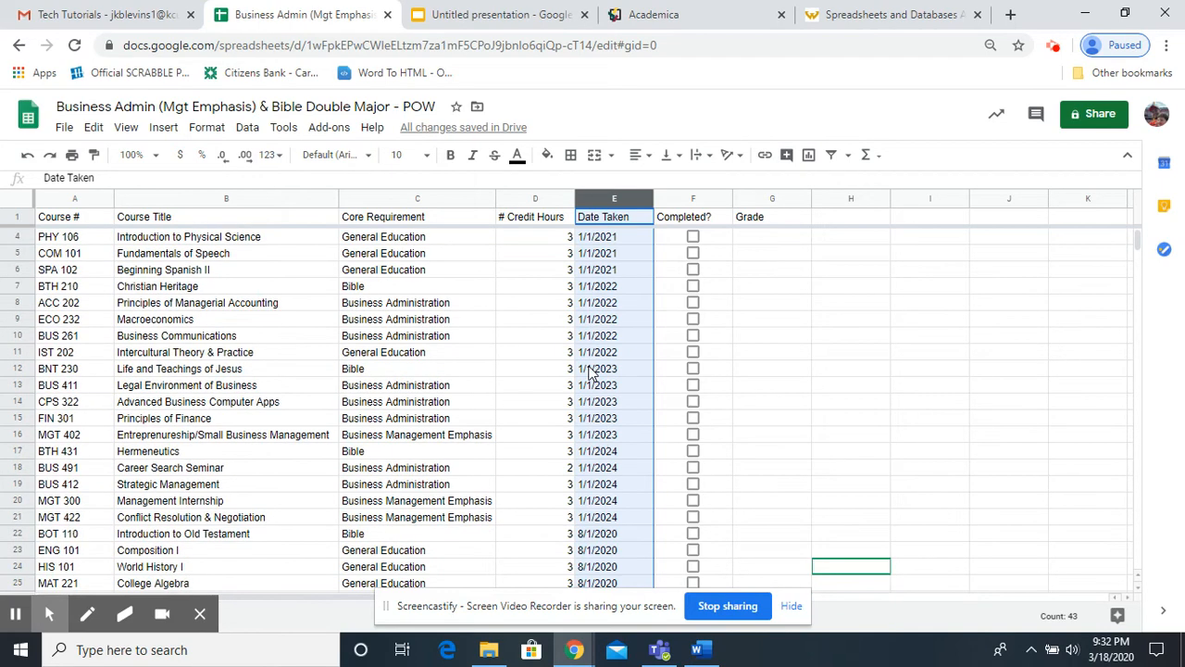
{"action": "scroll", "coordinate": [593, 370], "scroll_direction": "down", "scroll_amount": 4}
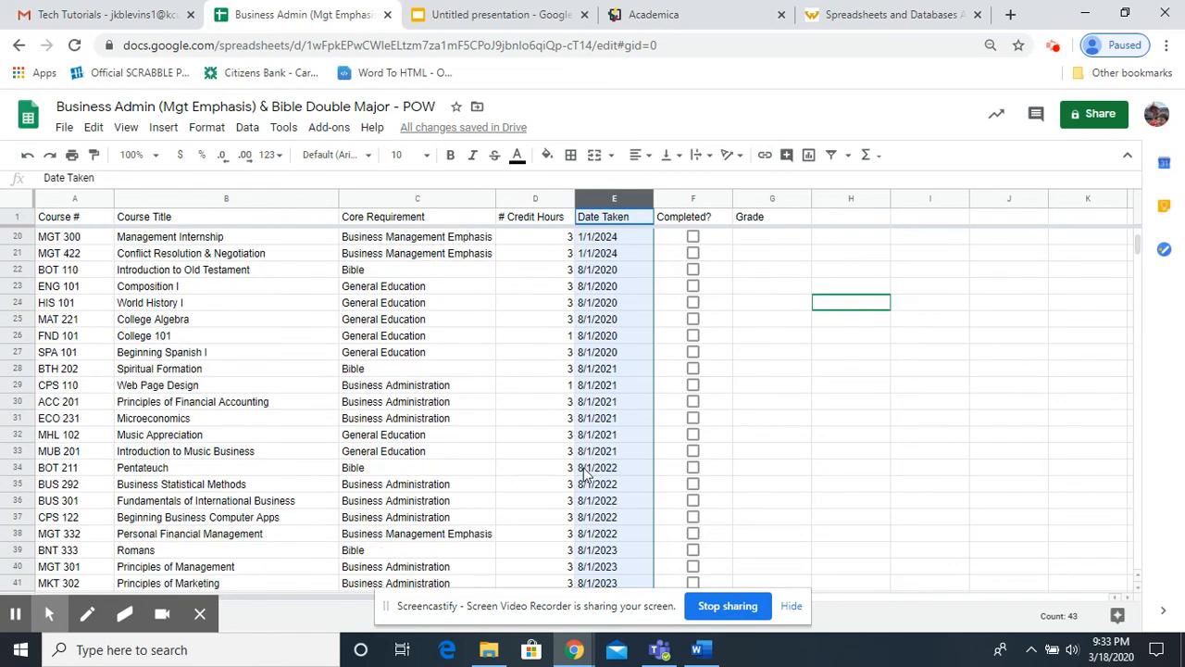
{"action": "scroll", "coordinate": [589, 474], "scroll_direction": "down", "scroll_amount": 2}
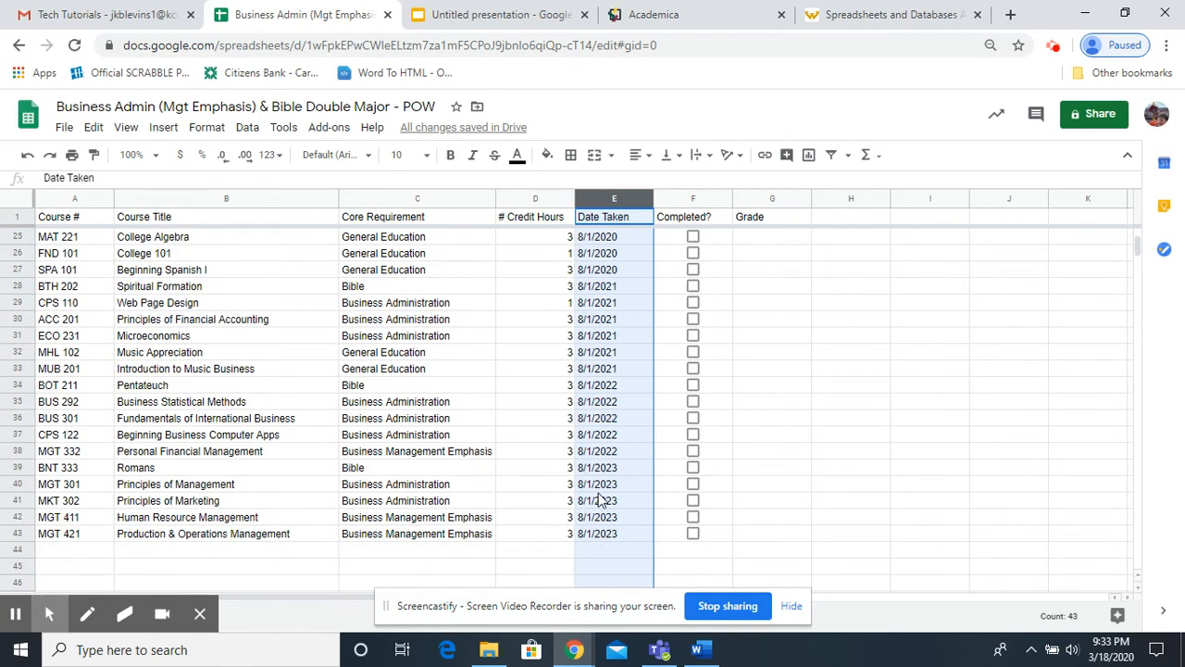
{"action": "scroll", "coordinate": [606, 463], "scroll_direction": "up", "scroll_amount": 5}
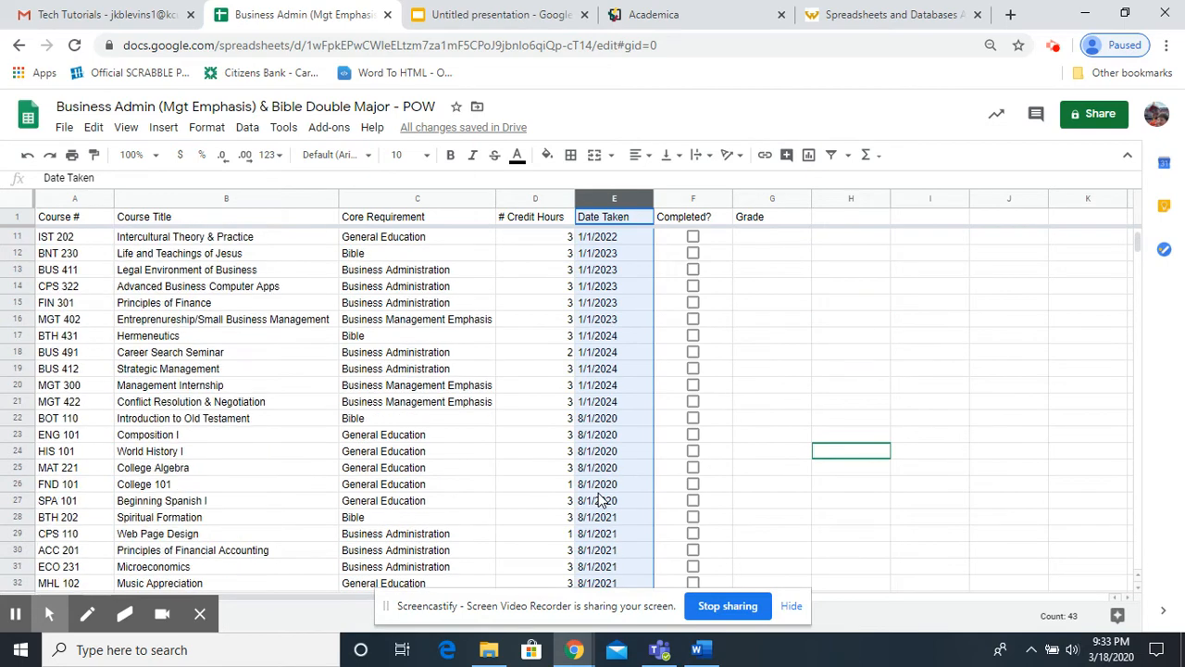
Change the Date Taken column's data format to Date.
{"action": "scroll", "coordinate": [600, 500], "scroll_direction": "up", "scroll_amount": 3}
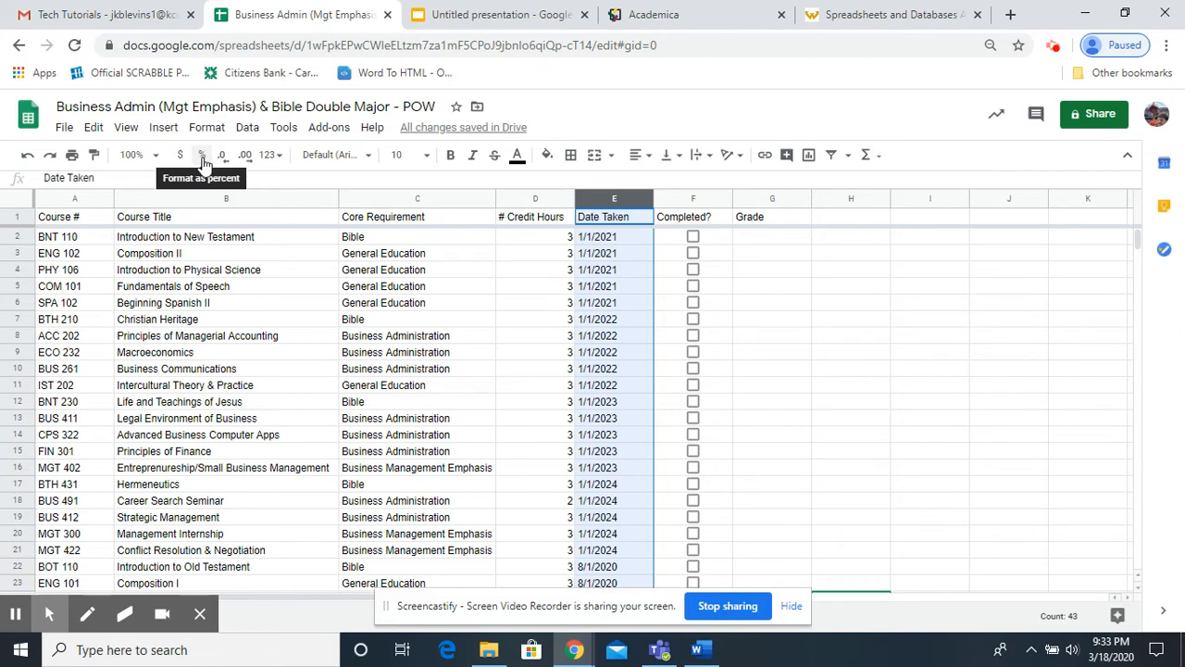
{"action": "left_click", "coordinate": [281, 162]}
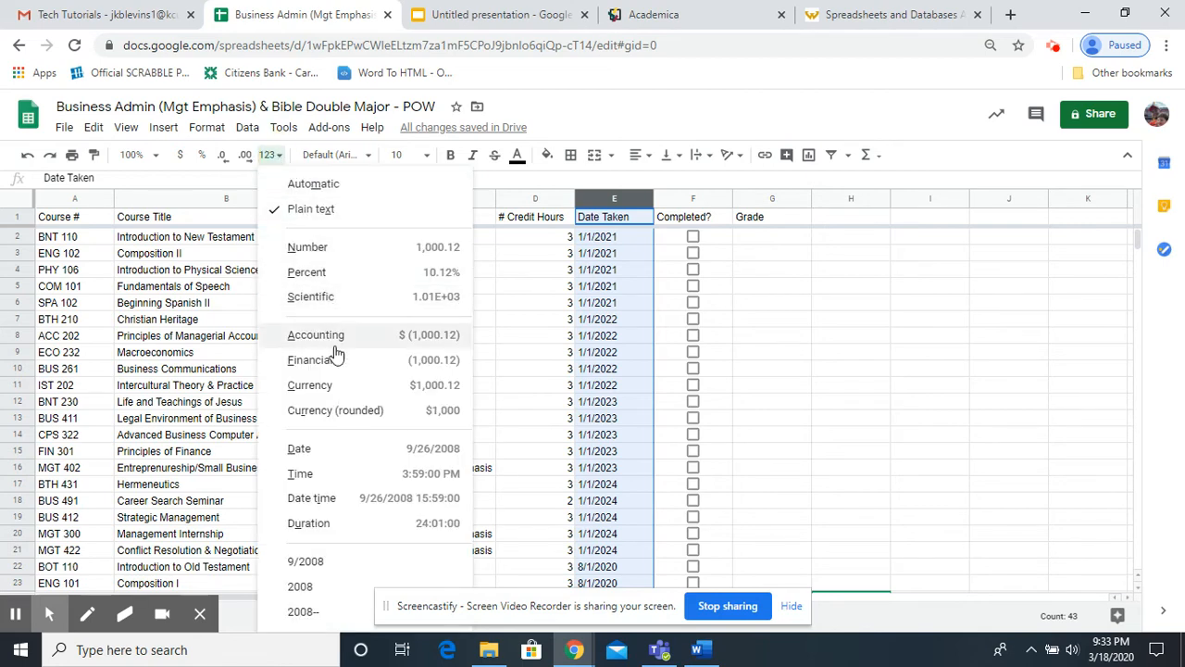
{"action": "left_click", "coordinate": [317, 450]}
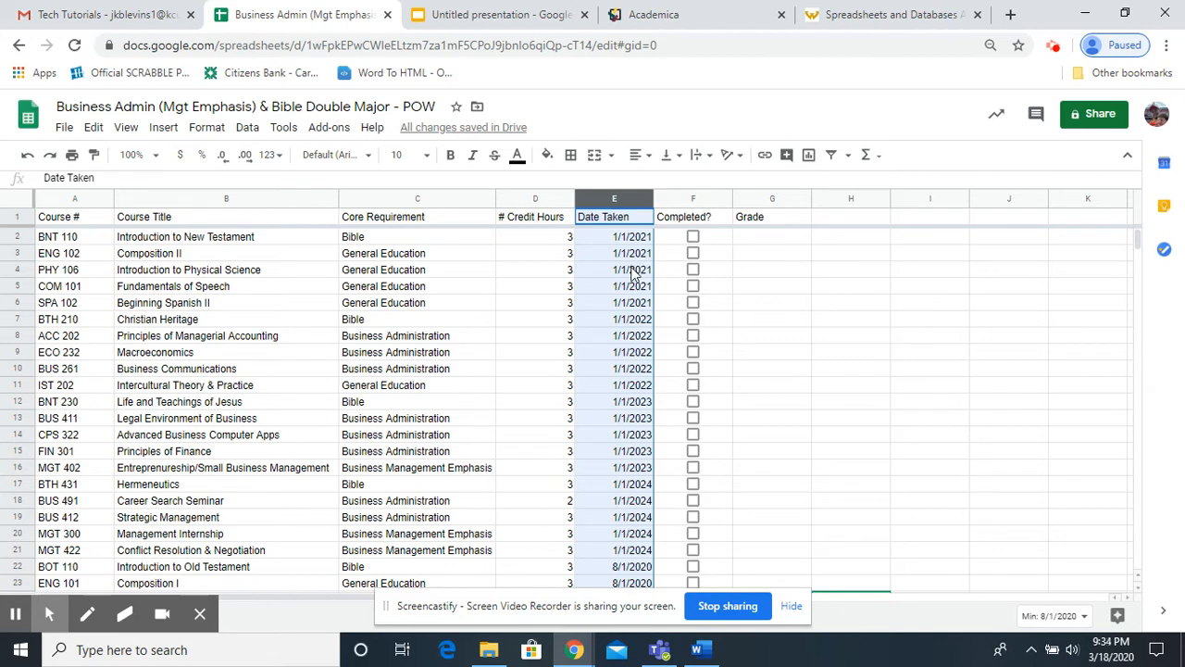
Add data validation to the Date Taken column requiring a valid date, with a warning shown on invalid data.
{"action": "right_click", "coordinate": [633, 271]}
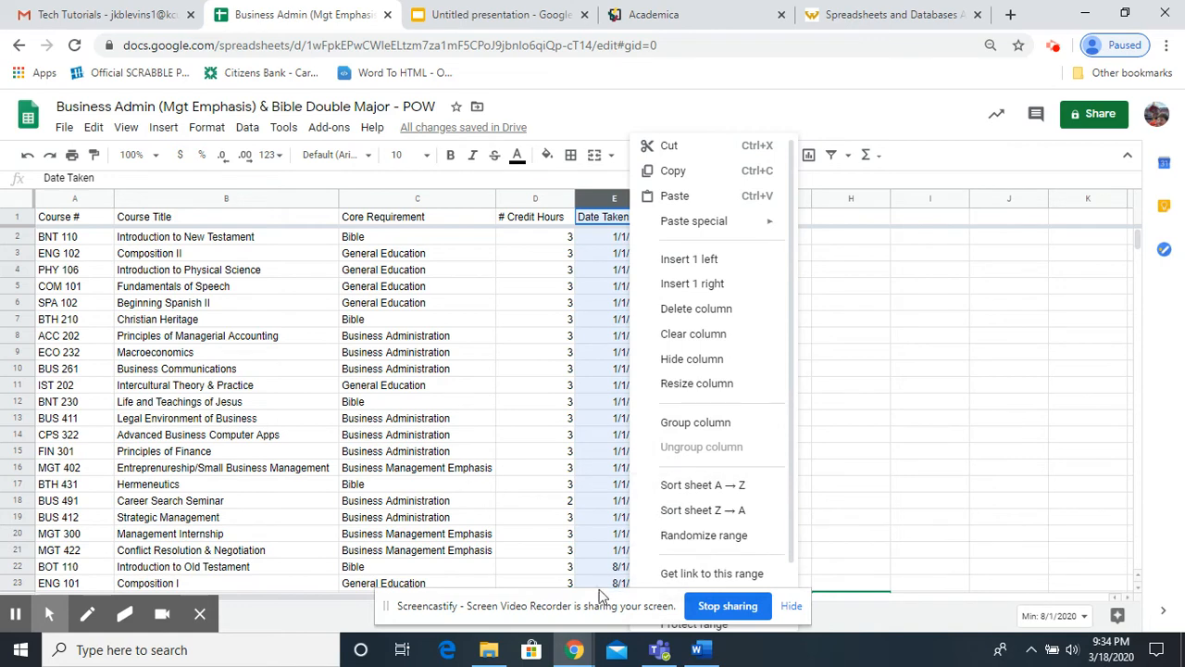
{"action": "left_click_drag", "start_coordinate": [595, 603], "coordinate": [387, 551]}
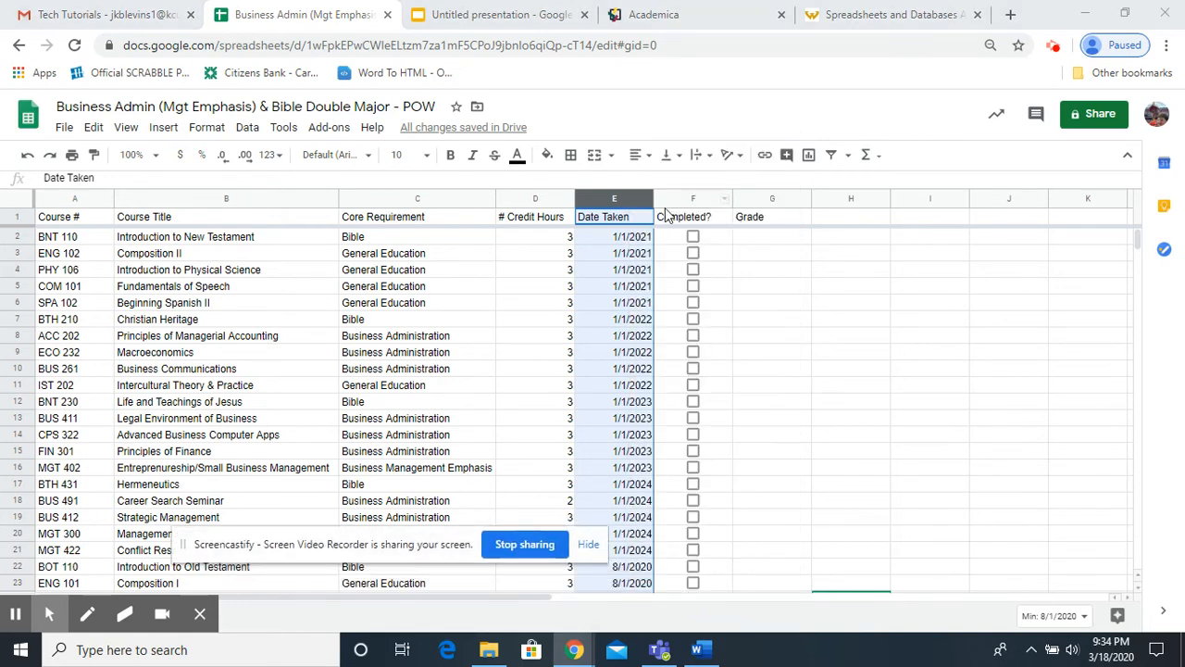
{"action": "right_click", "coordinate": [635, 296]}
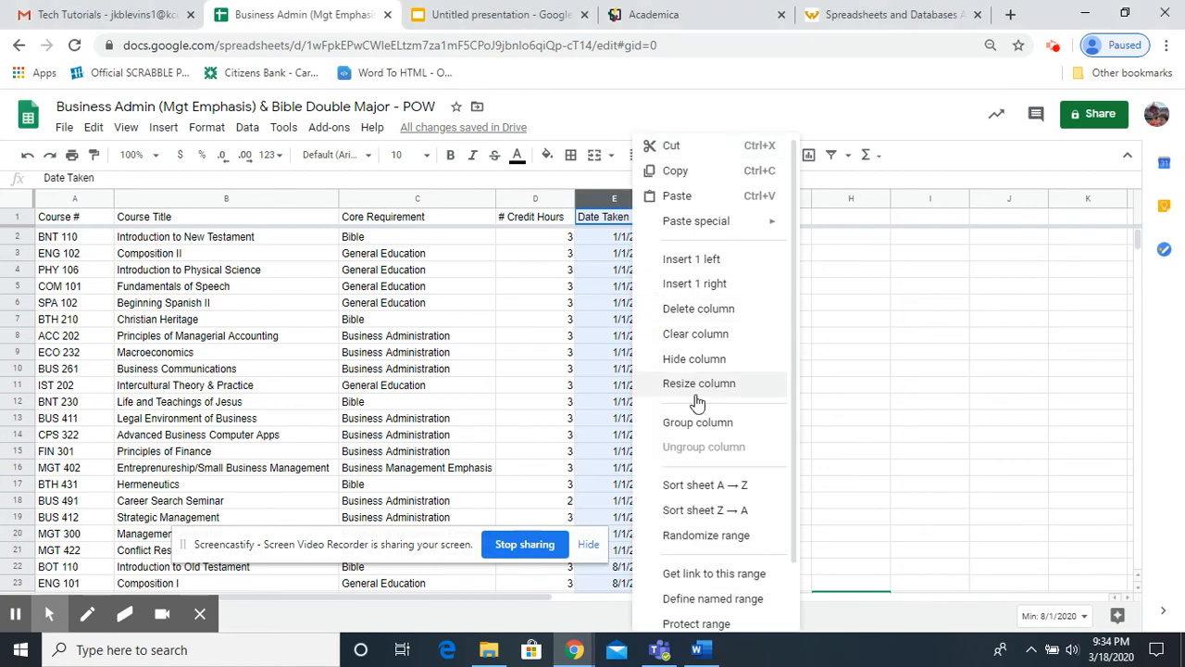
{"action": "scroll", "coordinate": [698, 403], "scroll_direction": "down", "scroll_amount": 2}
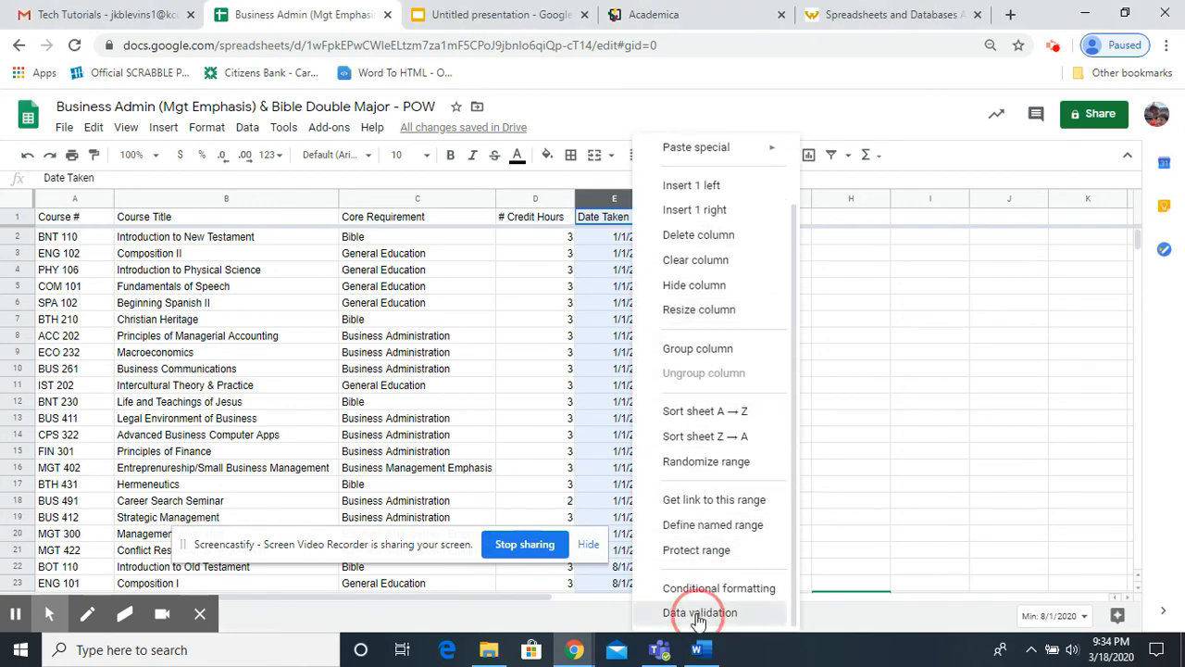
{"action": "left_click", "coordinate": [697, 613]}
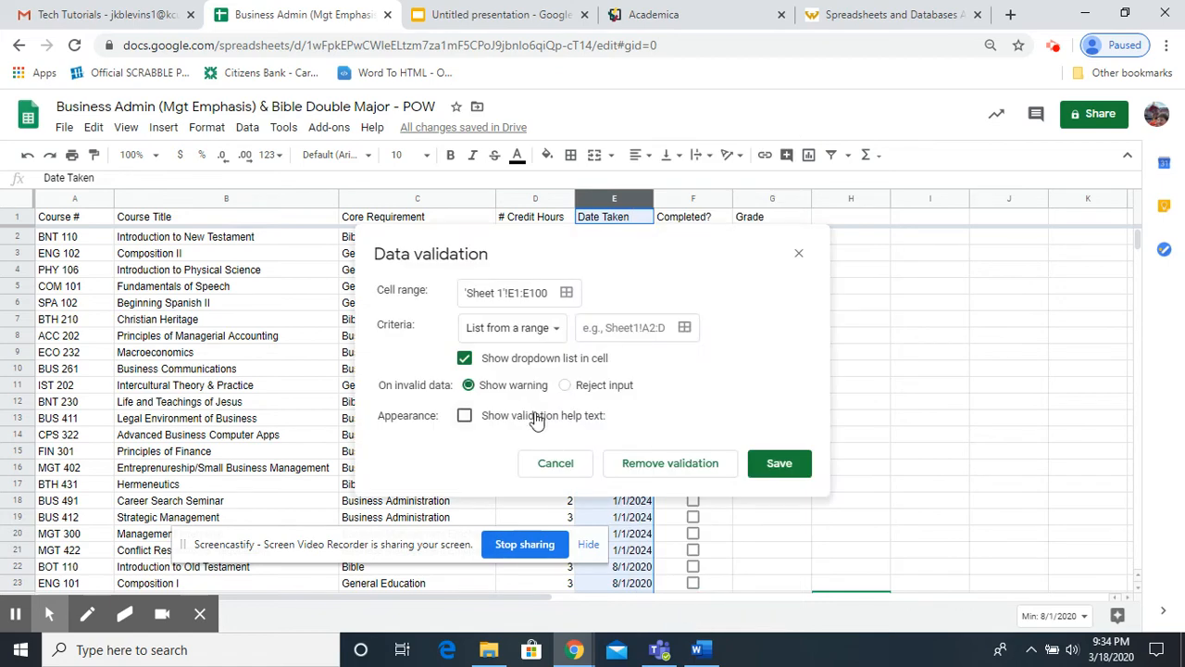
{"action": "left_click", "coordinate": [524, 335]}
{"action": "left_click", "coordinate": [508, 427]}
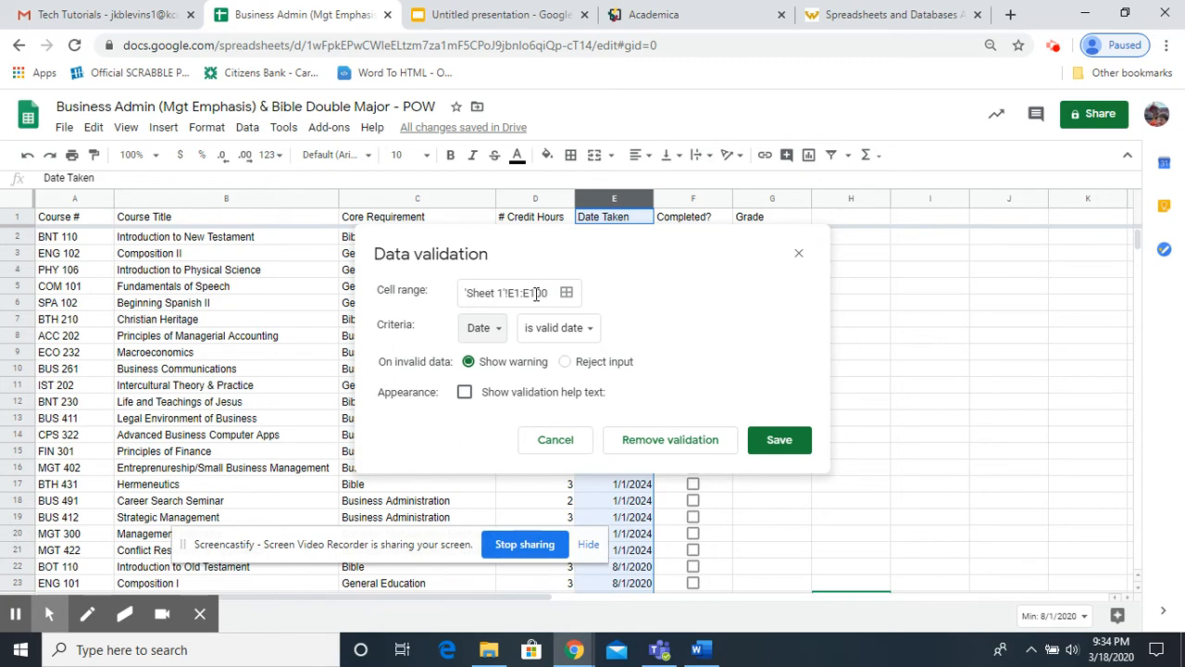
{"action": "left_click", "coordinate": [780, 442]}
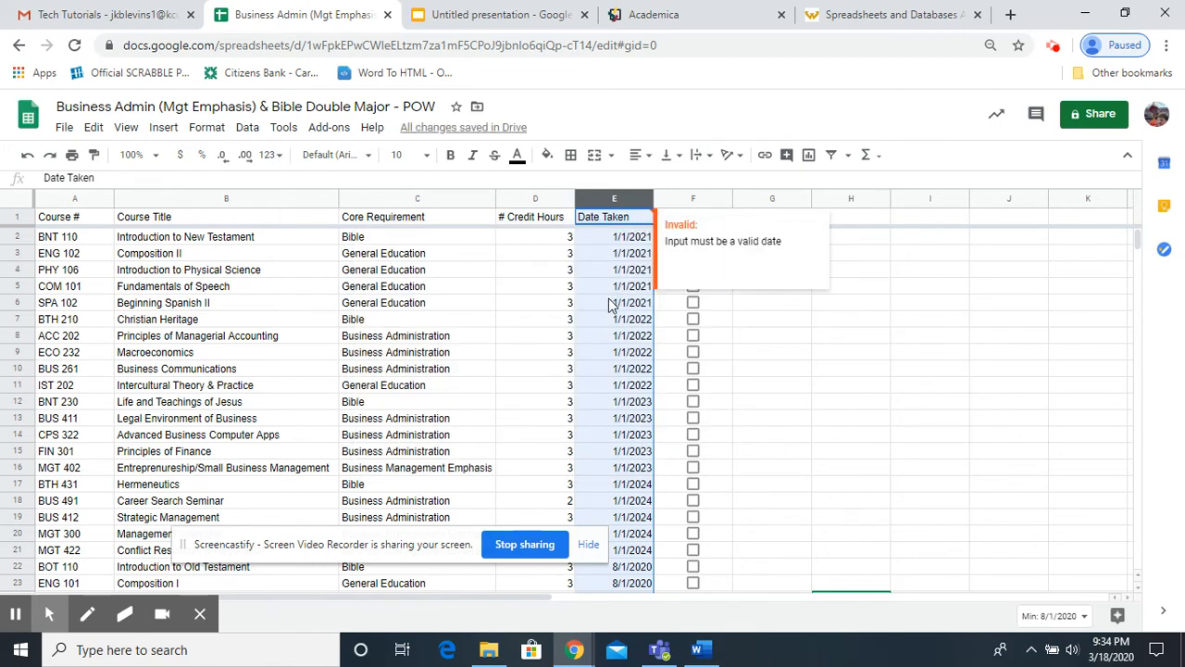
Sort the sheet A to Z again by the date-formatted Date Taken column.
{"action": "mouse_move", "coordinate": [633, 221]}
{"action": "left_click", "coordinate": [646, 201]}
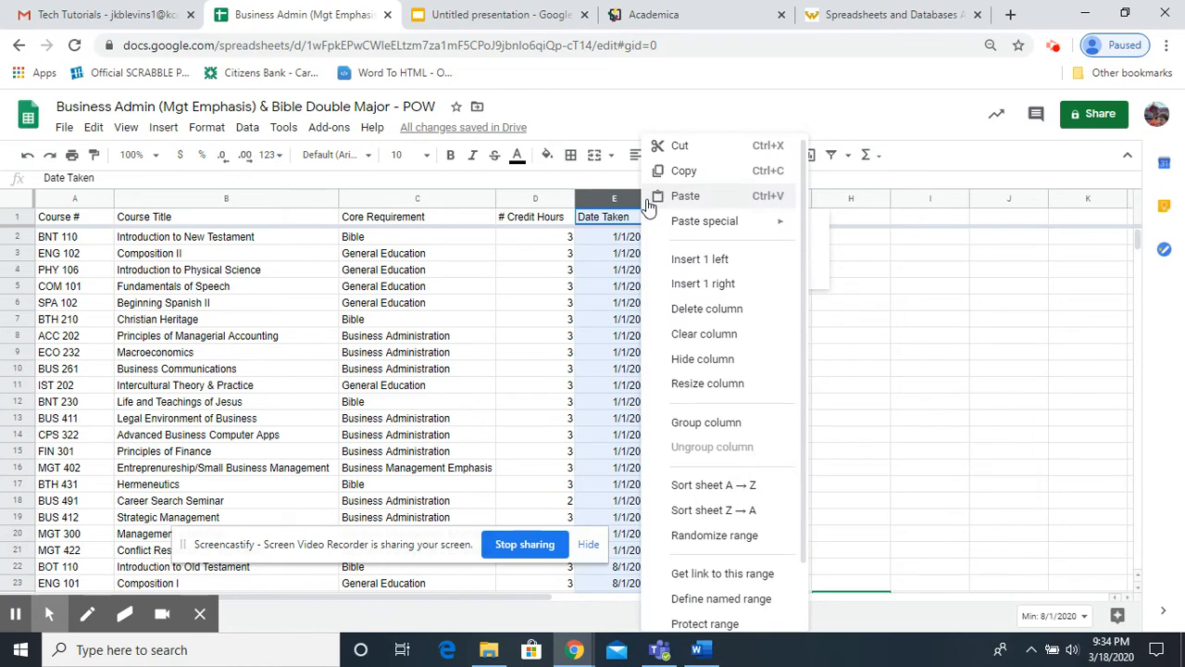
{"action": "left_click", "coordinate": [701, 485]}
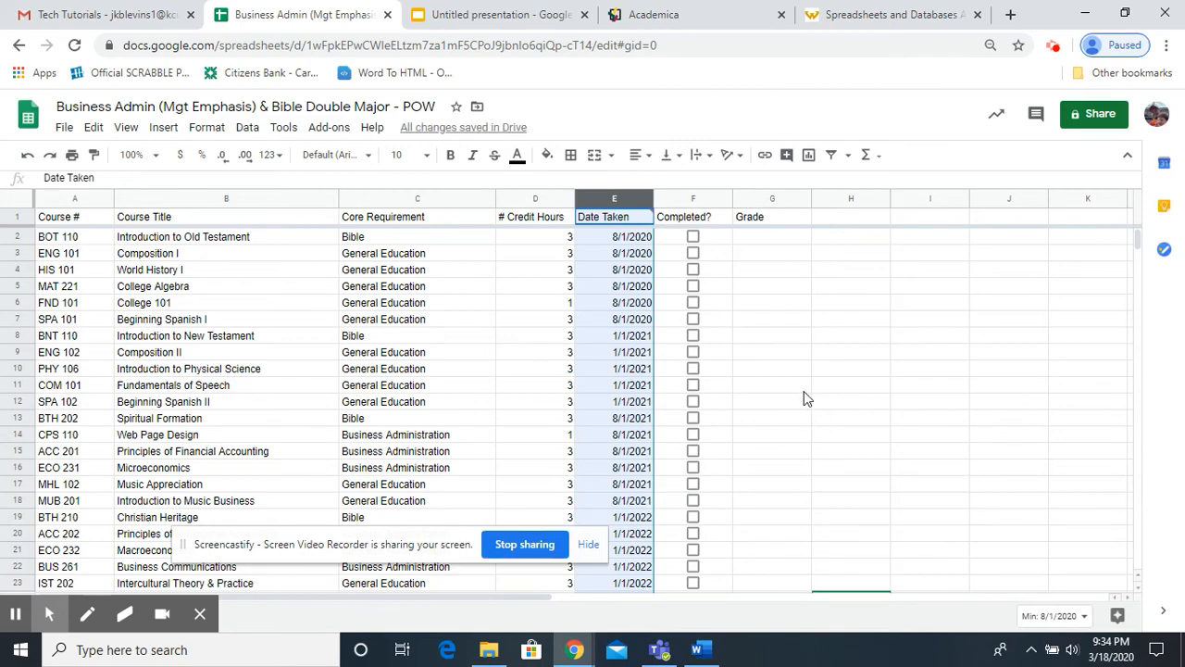
Examine whether the re-sorted courses run chronologically by Date Taken from the first row to the last.
{"action": "scroll", "coordinate": [619, 366], "scroll_direction": "down", "scroll_amount": 1}
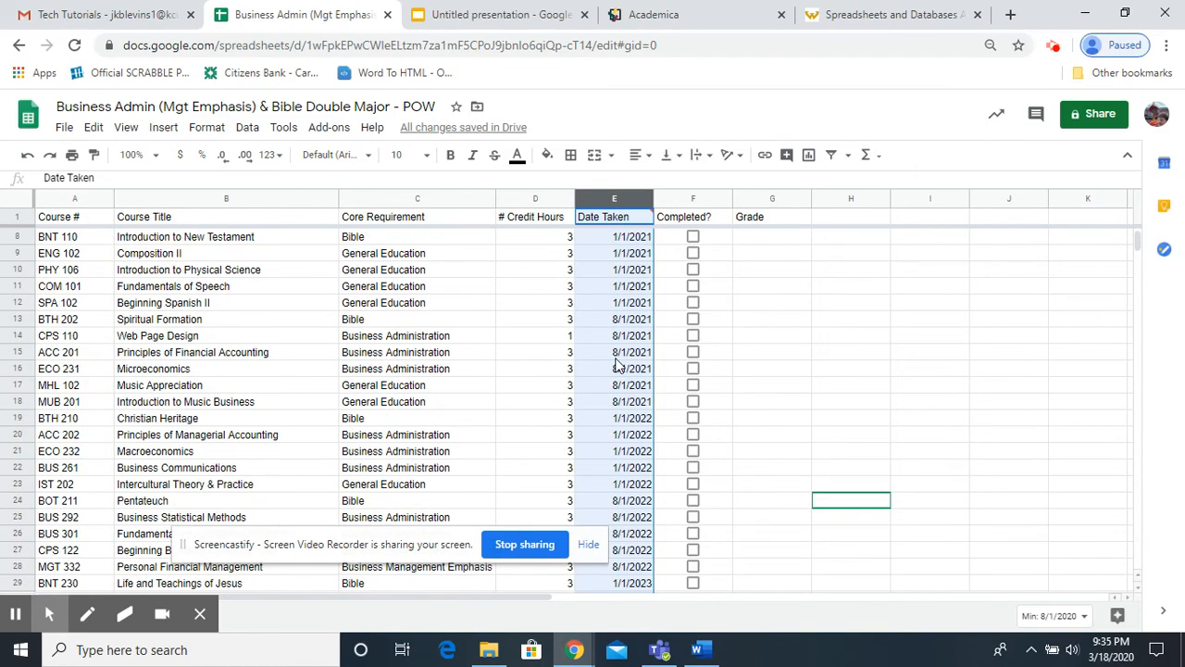
{"action": "scroll", "coordinate": [618, 366], "scroll_direction": "down", "scroll_amount": 5}
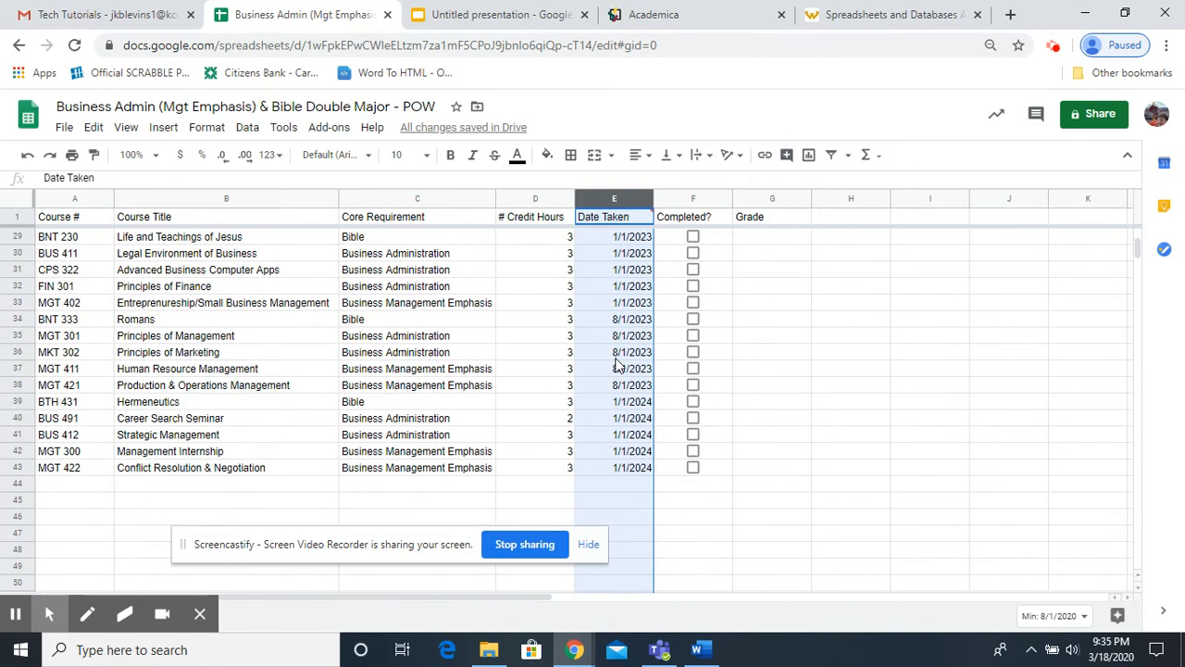
{"action": "scroll", "coordinate": [618, 366], "scroll_direction": "down", "scroll_amount": 1}
{"action": "scroll", "coordinate": [619, 365], "scroll_direction": "up", "scroll_amount": 10}
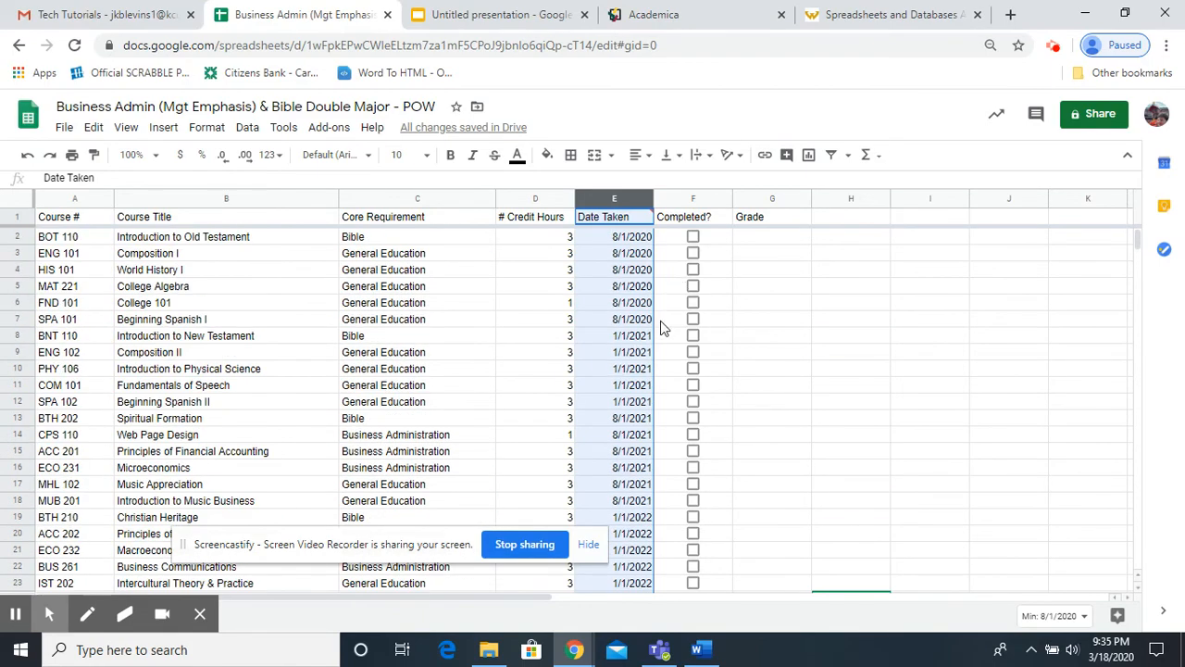
{"action": "scroll", "coordinate": [660, 320], "scroll_direction": "down", "scroll_amount": 1}
{"action": "scroll", "coordinate": [661, 327], "scroll_direction": "down", "scroll_amount": 2}
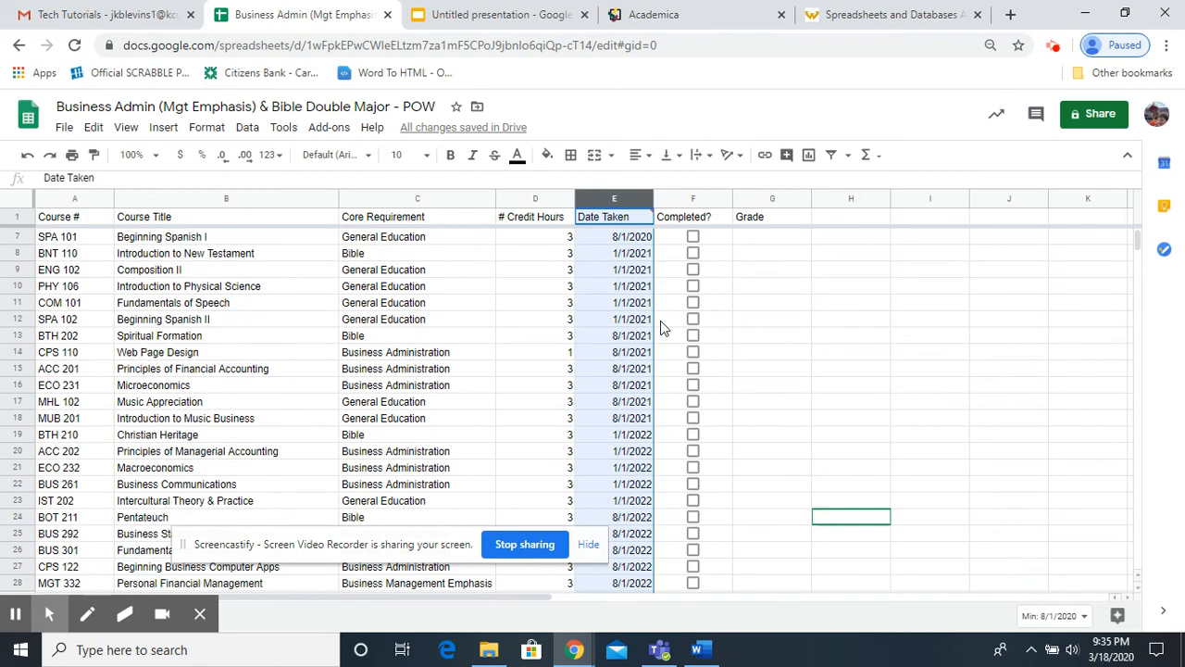
{"action": "scroll", "coordinate": [661, 327], "scroll_direction": "up", "scroll_amount": 2}
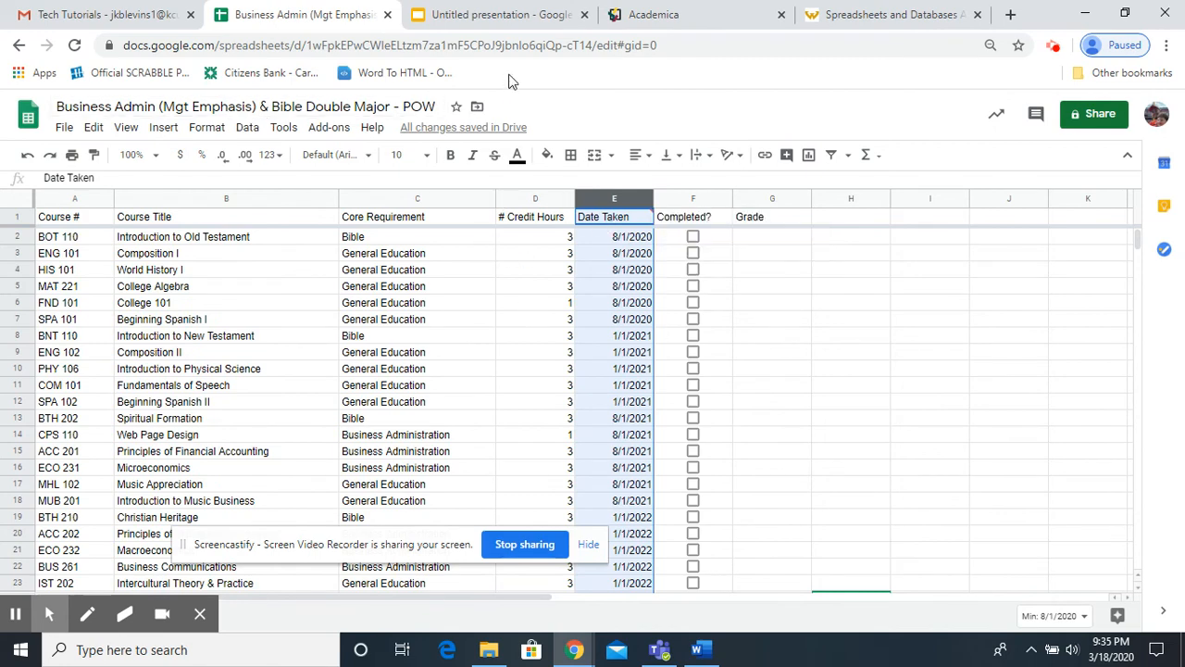
Switch to the Google Slides presentation with the freezing and filtering objectives and learning goals.
{"action": "left_click", "coordinate": [508, 18]}
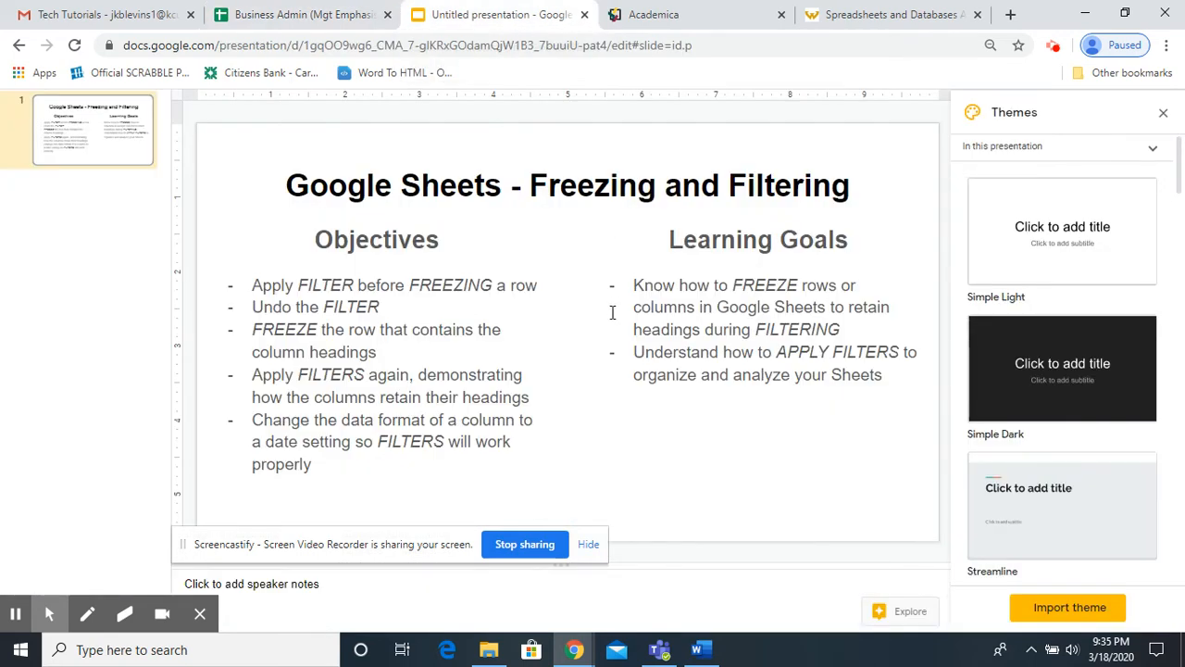